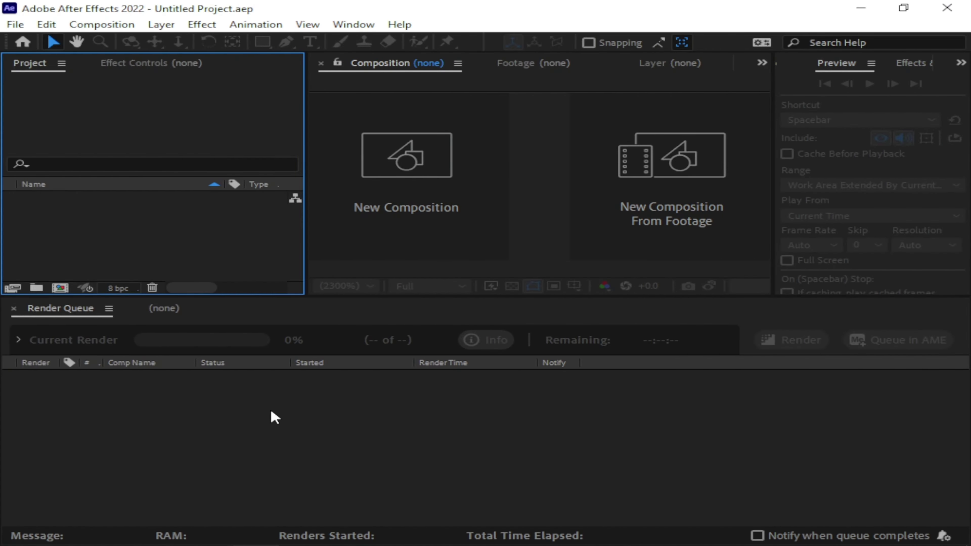
# Create a new 1920×1080, 30 fps, 5-second composition named TEXT ANIMATION
pyautogui.click(63, 286)
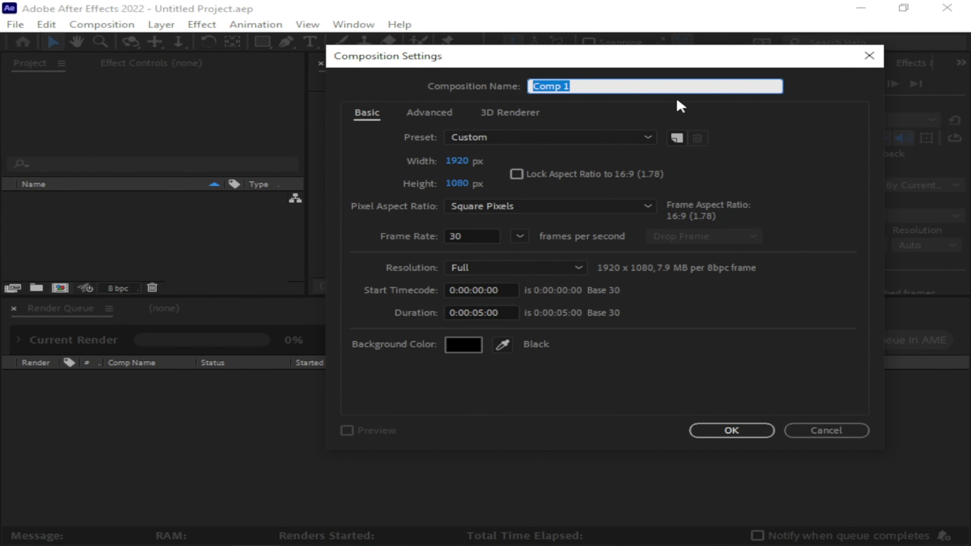
pyautogui.write('TEXT ANIMATION')
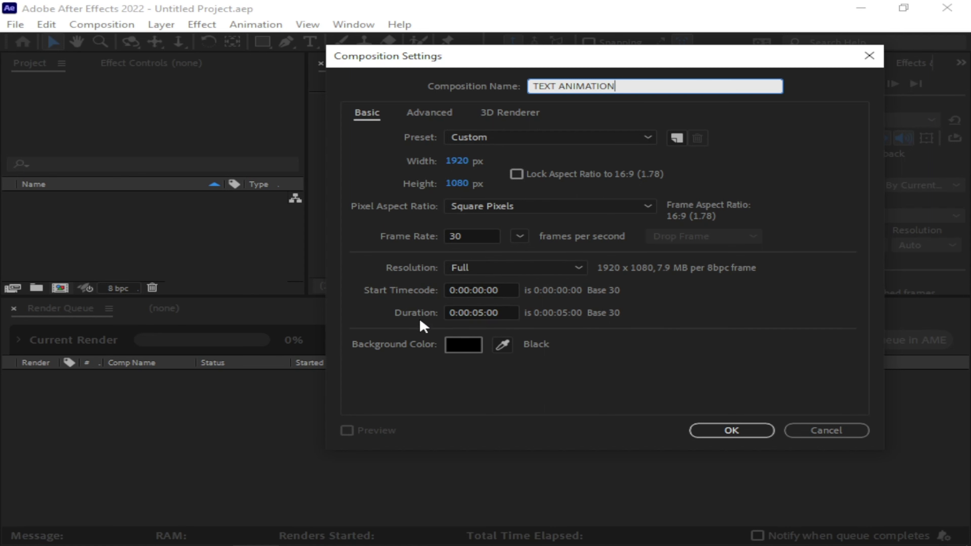
pyautogui.click(731, 430)
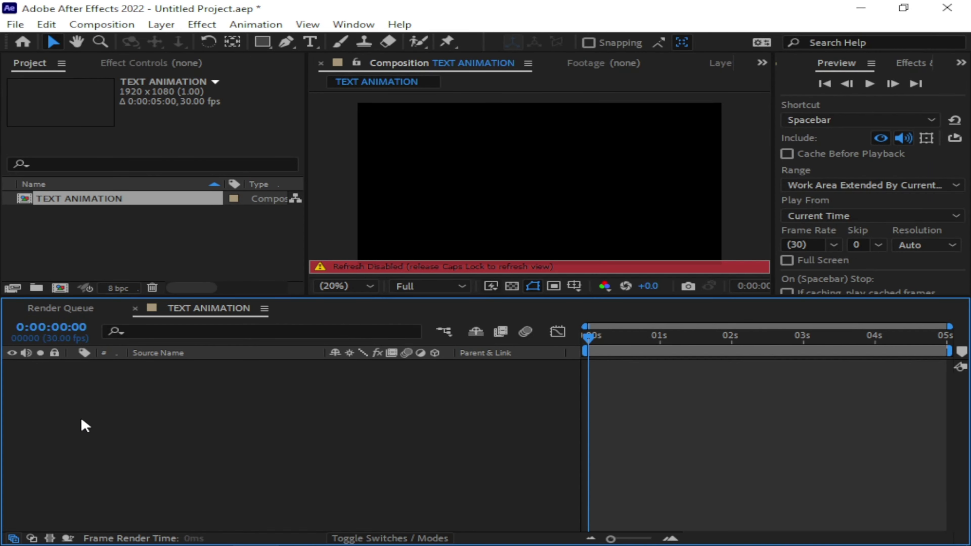
# Add a text layer reading 'JDK studioz' in the composition viewer
pyautogui.press('capslock')
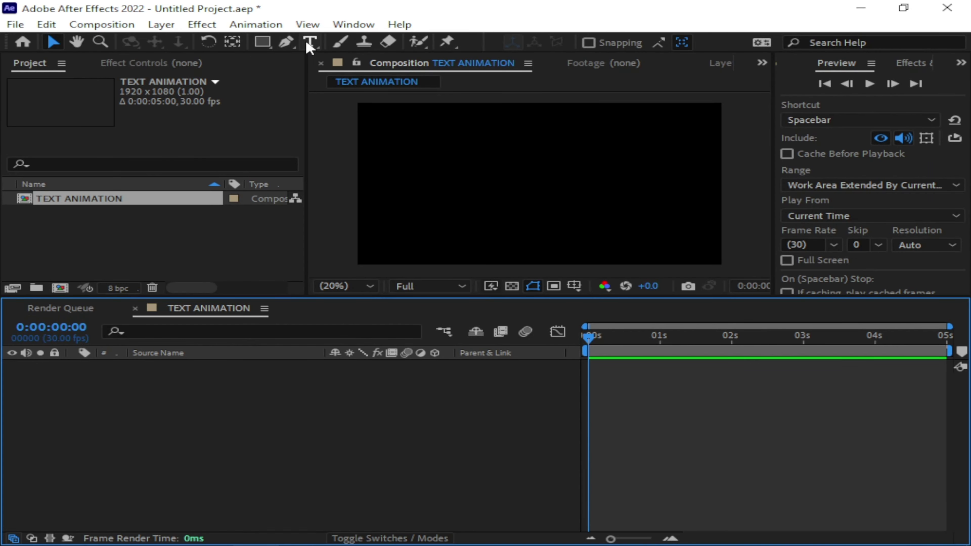
pyautogui.click(310, 41)
pyautogui.click(443, 176)
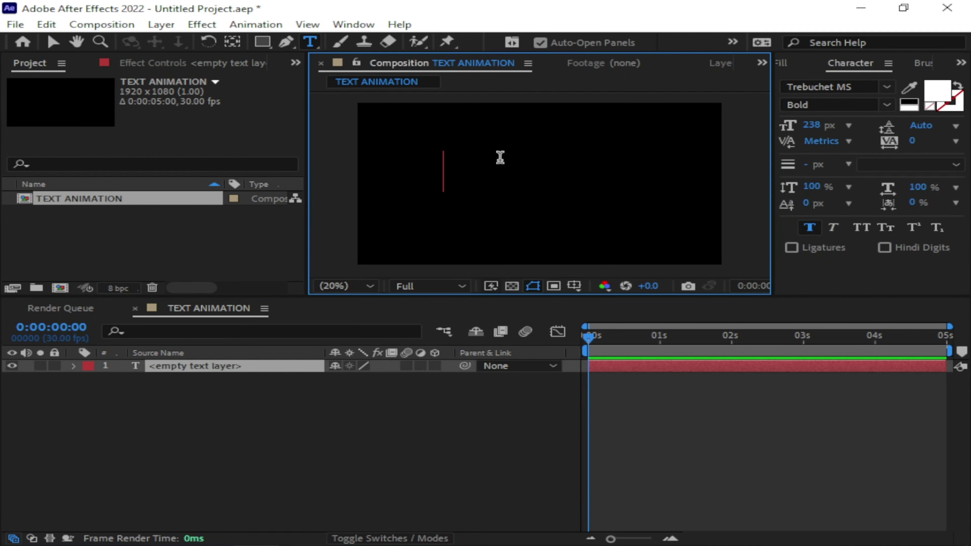
pyautogui.write('JDK studio')
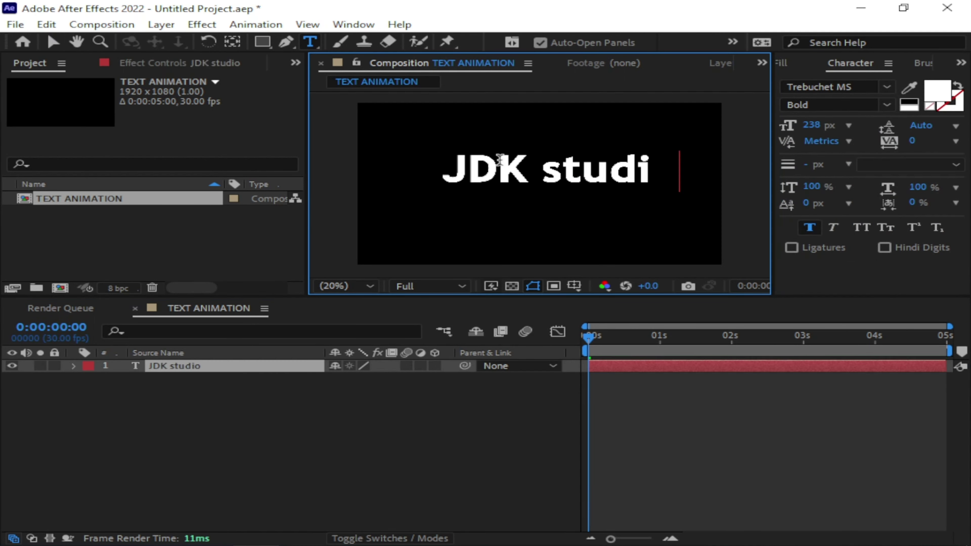
pyautogui.write('z')
# Centre the text's anchor point and align it horizontally and vertically to the composition
pyautogui.click(52, 42)
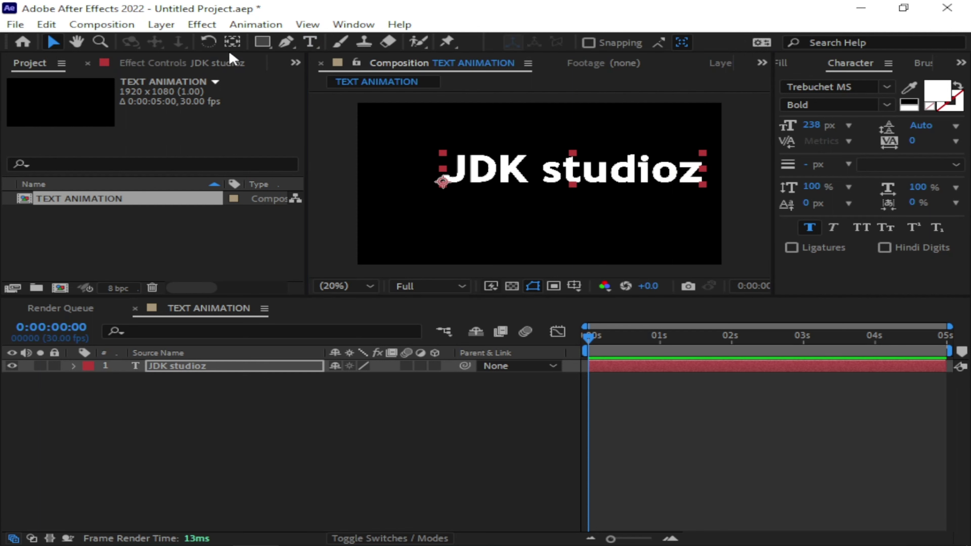
pyautogui.moveTo(565, 173); pyautogui.dragTo(572, 170)
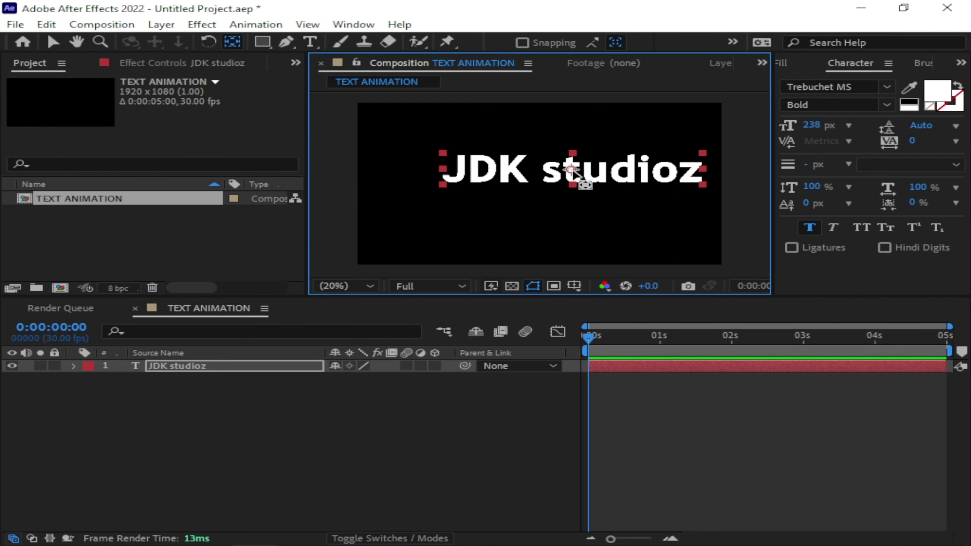
pyautogui.click(961, 63)
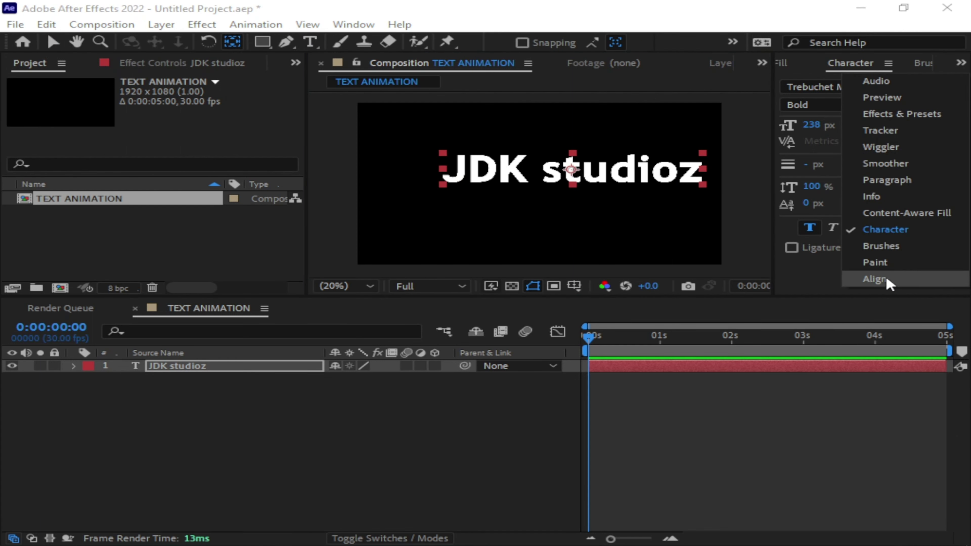
pyautogui.click(878, 280)
pyautogui.click(825, 101)
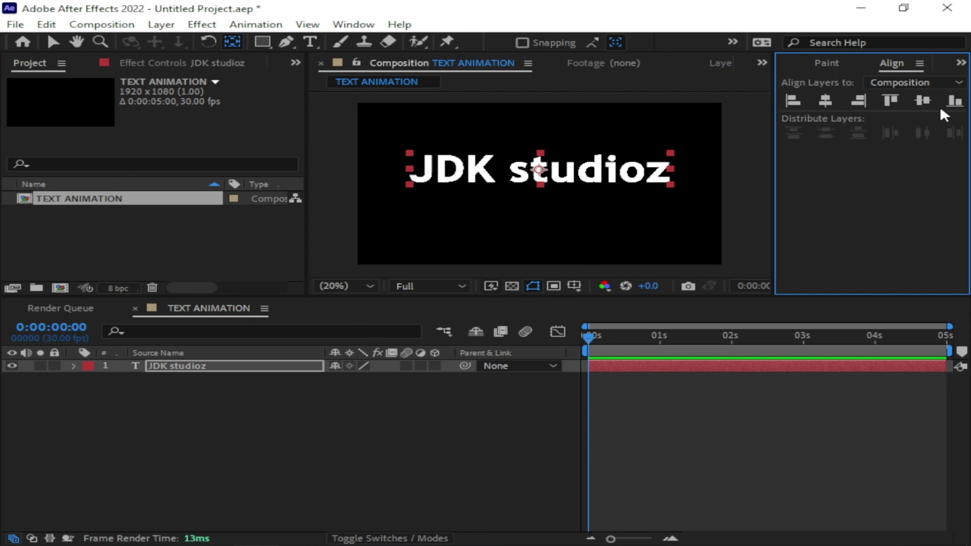
pyautogui.click(923, 101)
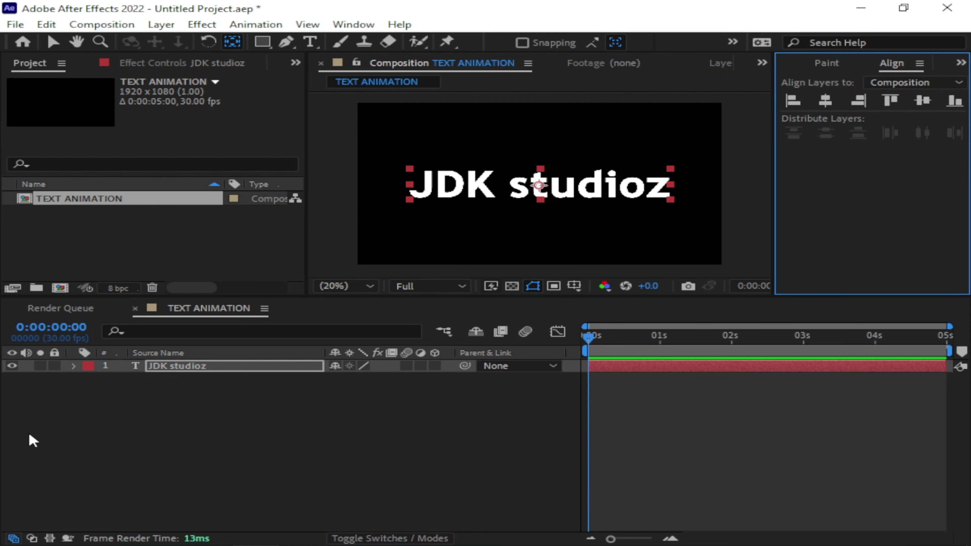
# Add a Position text animator to JDK studioz with a Wiggly Selector
pyautogui.click(73, 366)
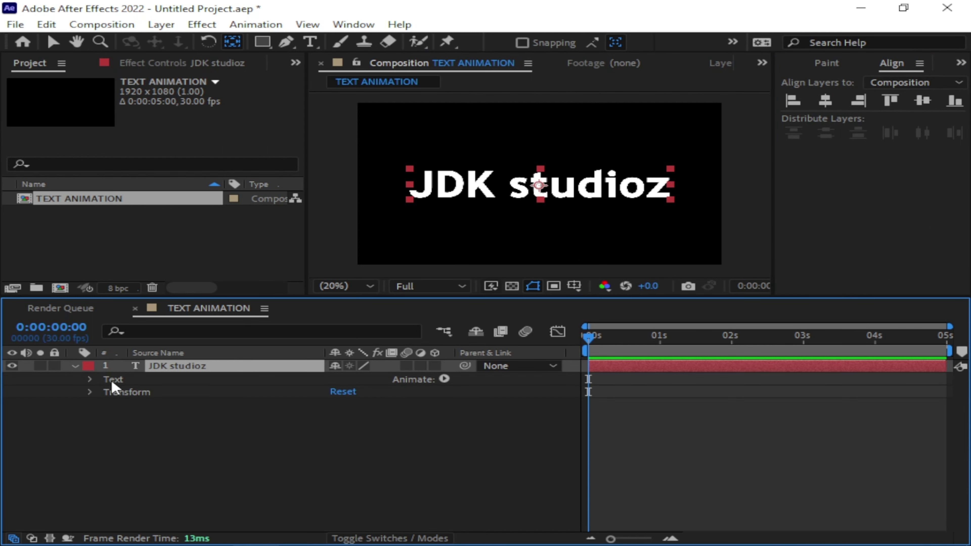
pyautogui.click(121, 381)
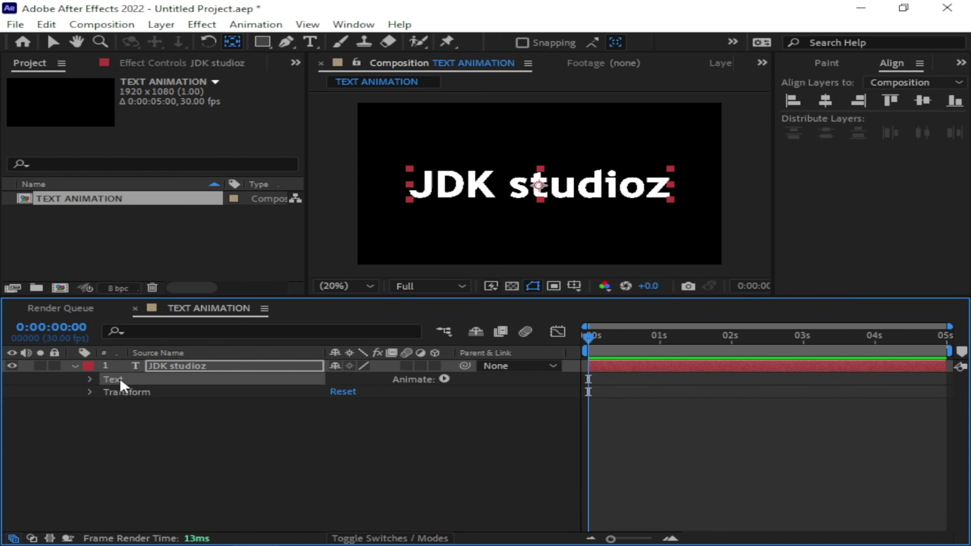
pyautogui.click(443, 378)
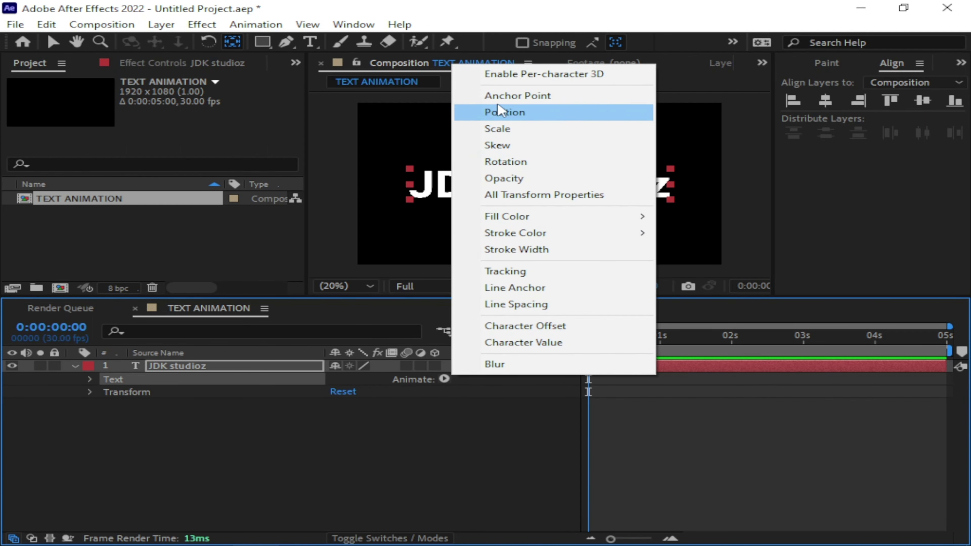
pyautogui.click(486, 115)
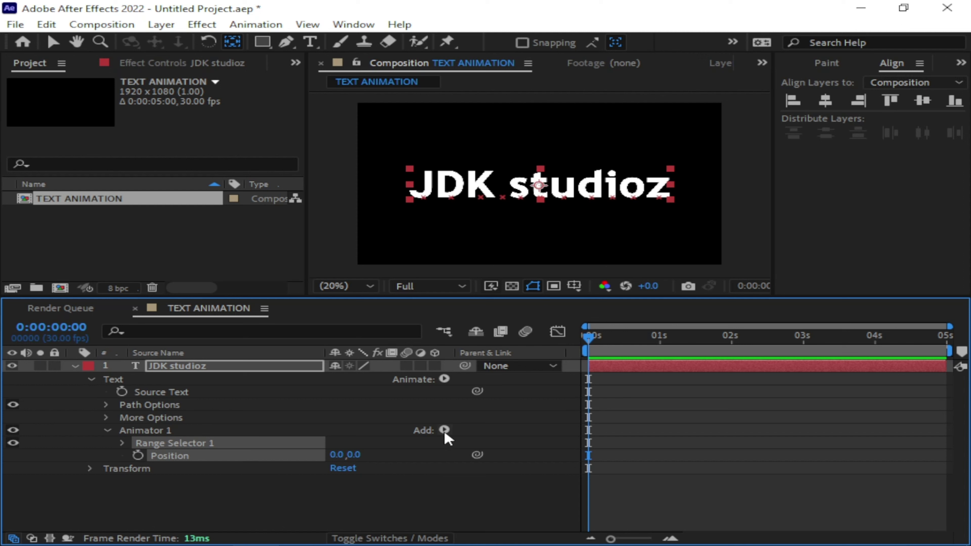
pyautogui.click(167, 431)
pyautogui.click(444, 430)
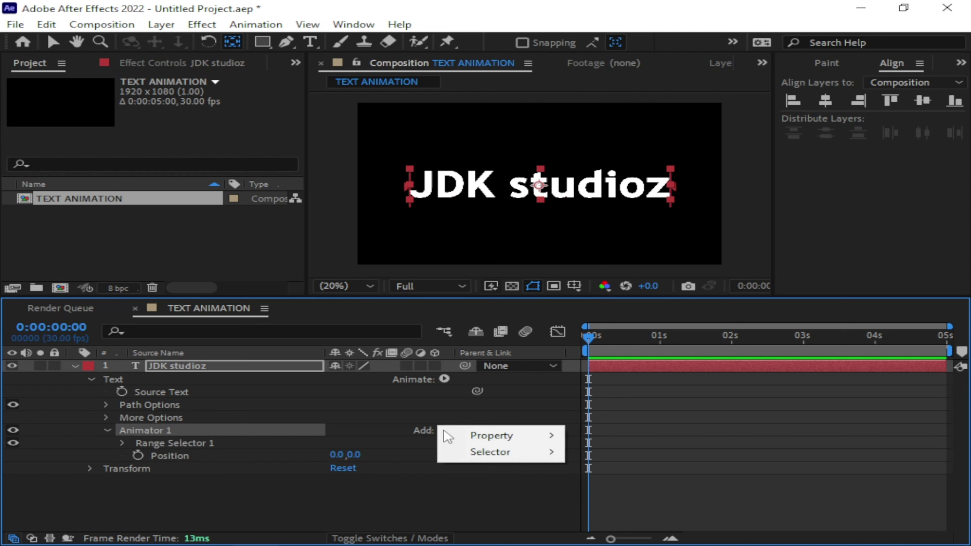
pyautogui.moveTo(468, 455)
pyautogui.click(598, 468)
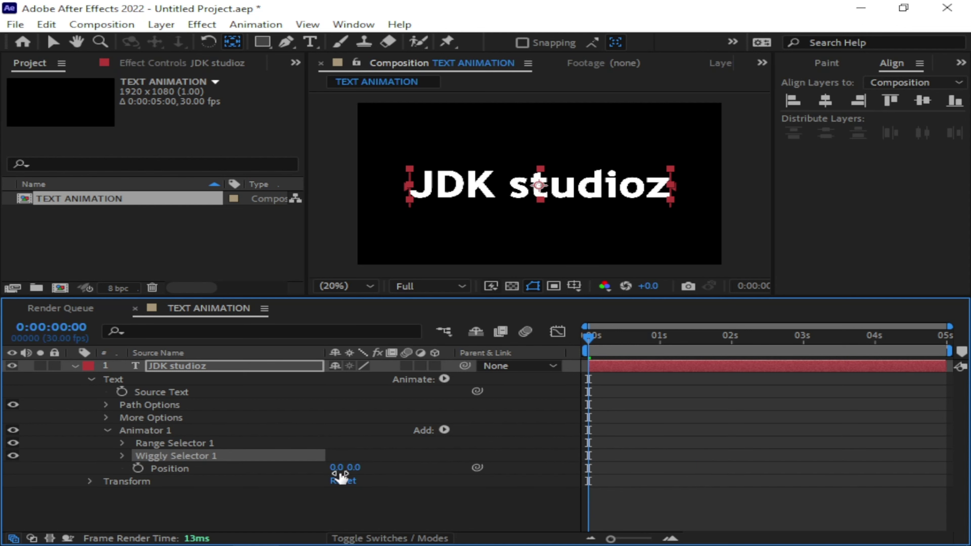
# Set the animator's Position to 0,1000 and preview the scattering letters
pyautogui.moveTo(351, 468); pyautogui.dragTo(932, 473)
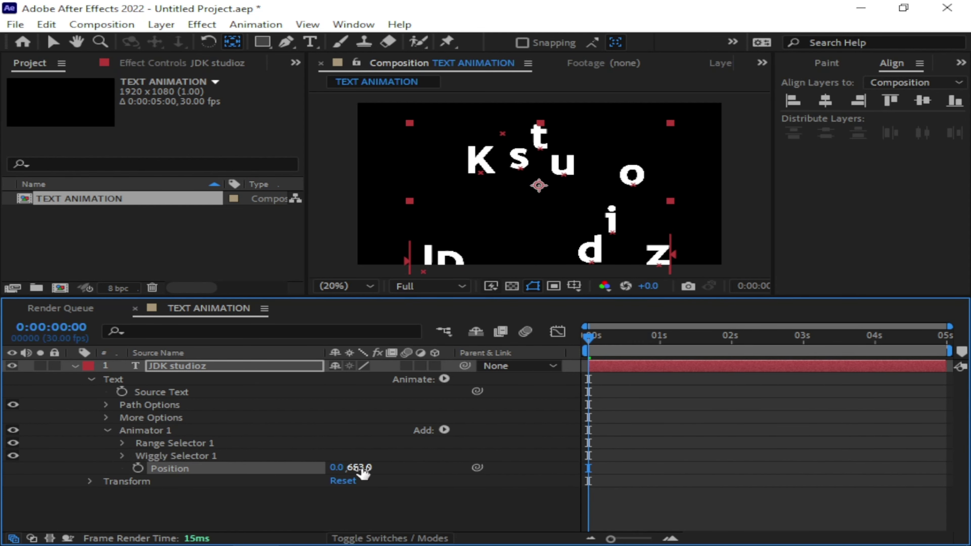
pyautogui.moveTo(362, 472)
pyautogui.mouseDown()
pyautogui.moveTo(732, 464)
pyautogui.moveTo(692, 468)
pyautogui.mouseUp()
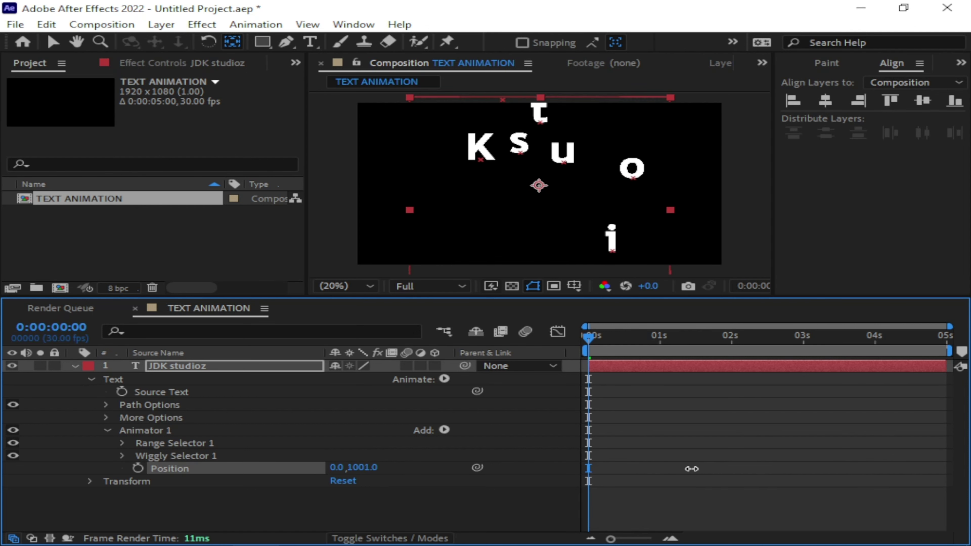
pyautogui.click(361, 468)
pyautogui.write('1004')
pyautogui.press('Return')
pyautogui.click(363, 467)
pyautogui.write('1')
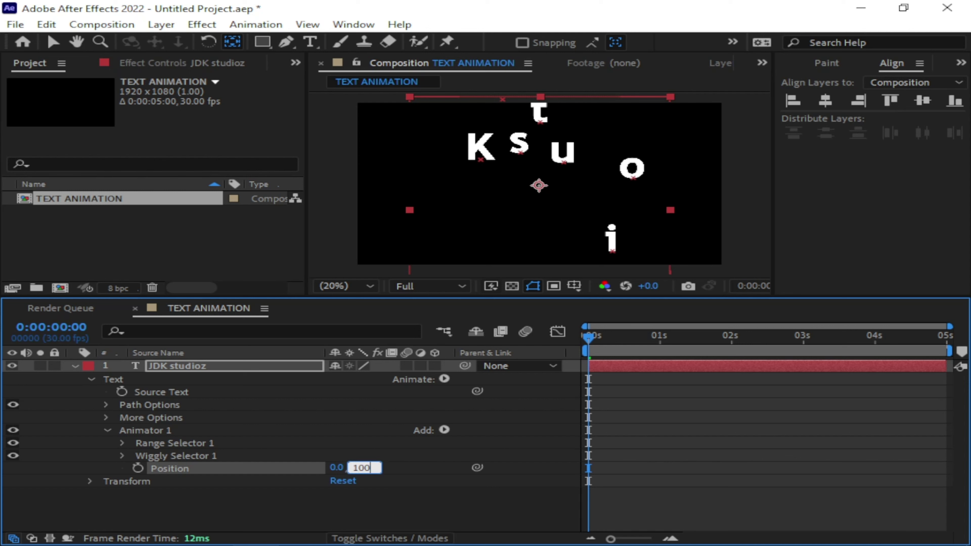
pyautogui.write('0.0')
pyautogui.press('Return')
pyautogui.press('space')
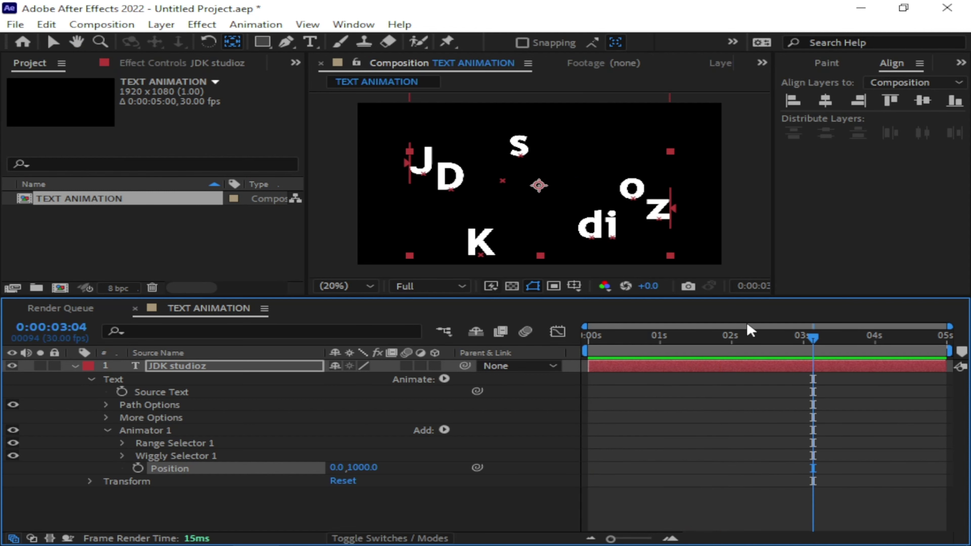
pyautogui.press('space')
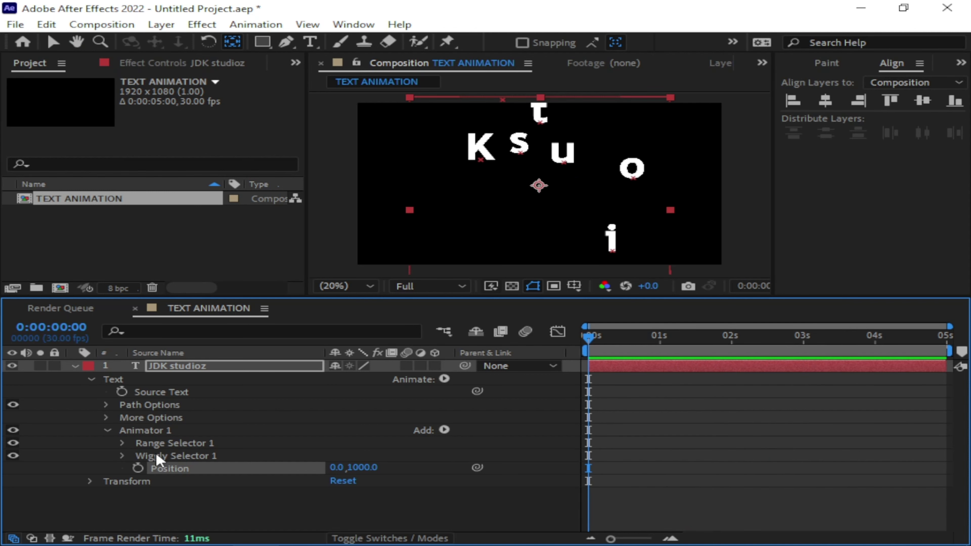
# Keyframe Max and Min Amount at 0 s, then set both to 0% near 4 s
pyautogui.click(123, 456)
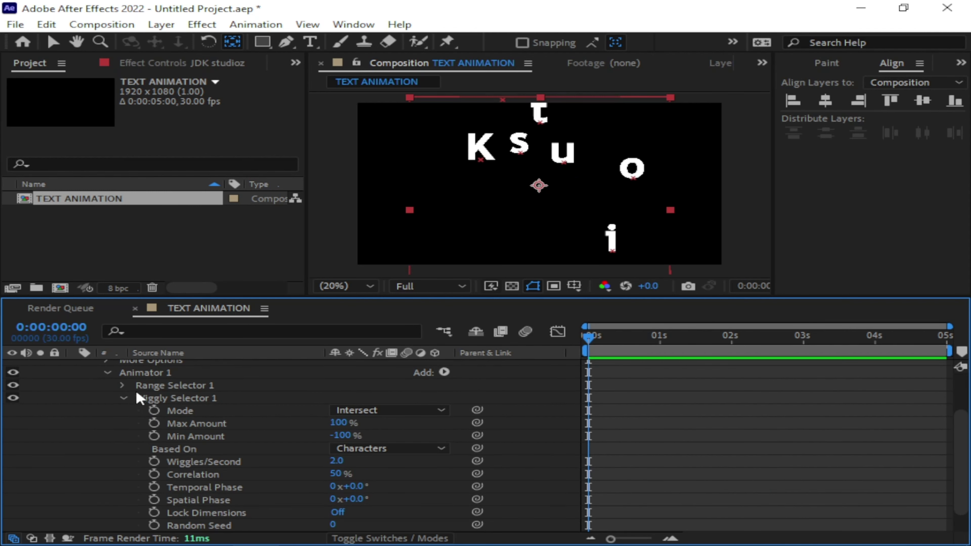
pyautogui.click(196, 400)
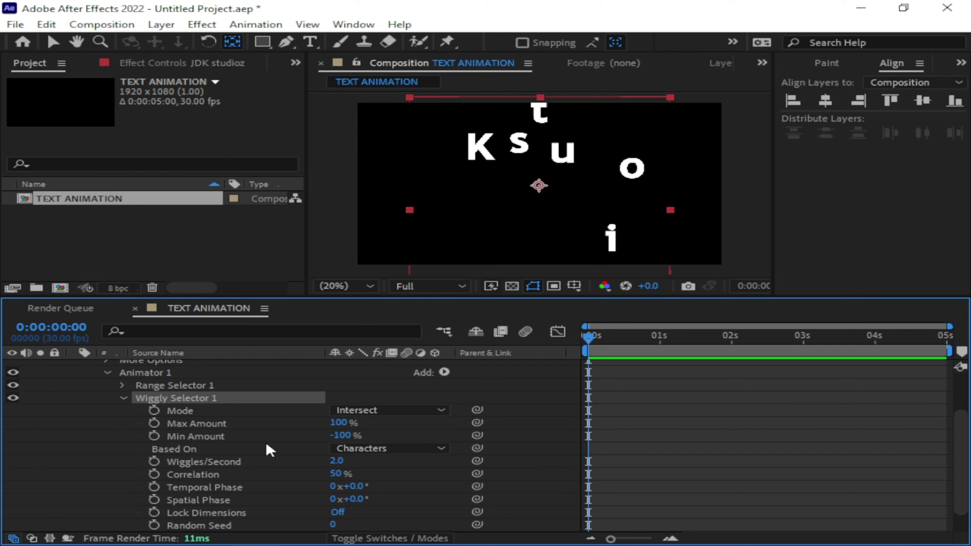
pyautogui.click(154, 422)
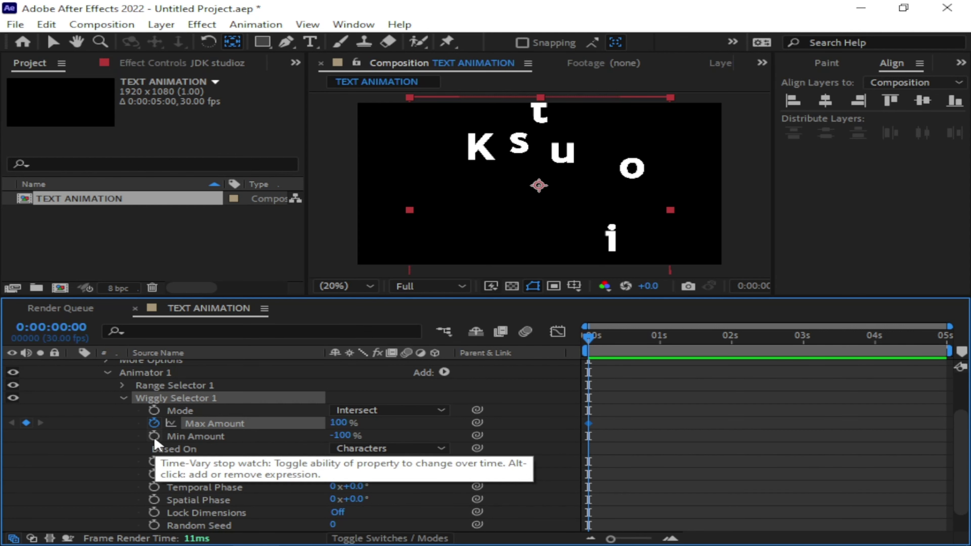
pyautogui.click(154, 436)
pyautogui.moveTo(590, 348)
pyautogui.mouseDown()
pyautogui.moveTo(883, 363)
pyautogui.moveTo(875, 360)
pyautogui.mouseUp()
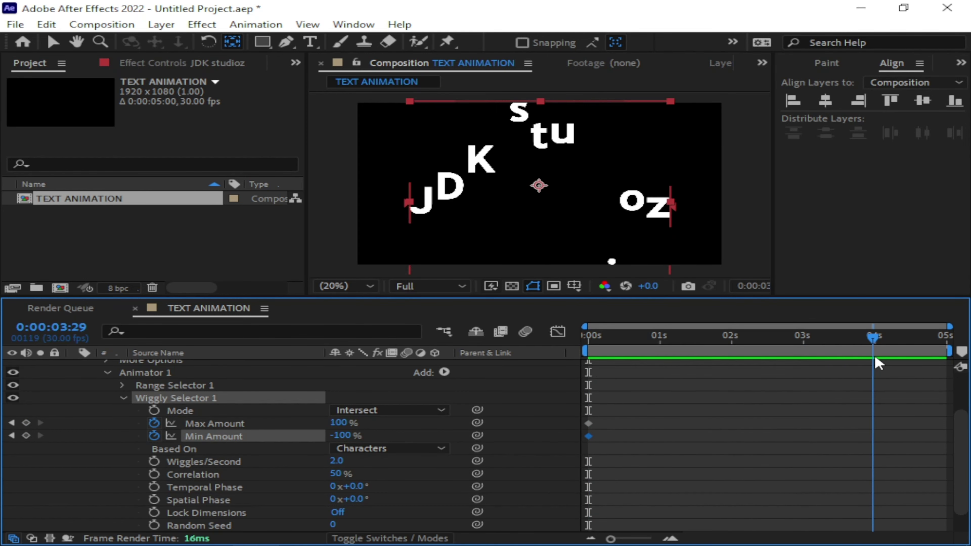
pyautogui.click(338, 423)
pyautogui.write('0')
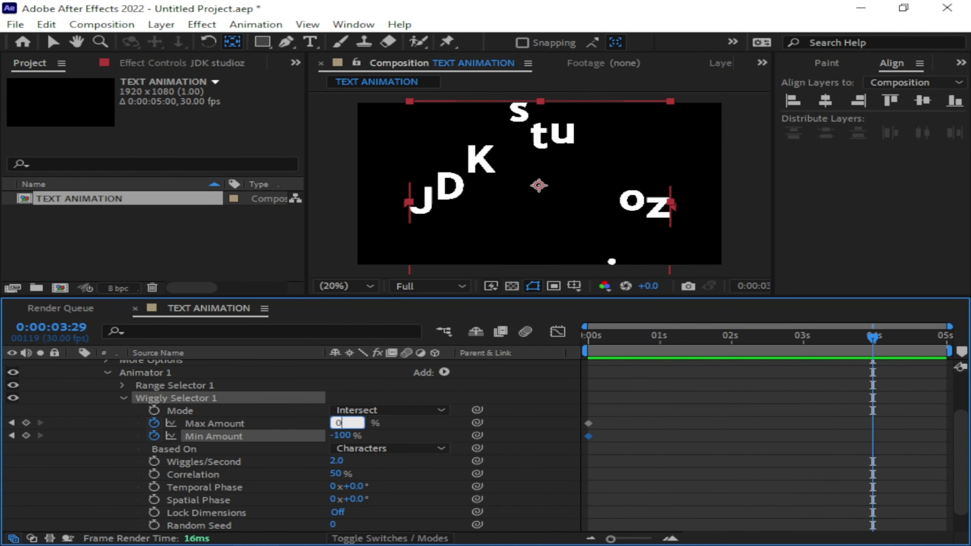
pyautogui.press('Tab')
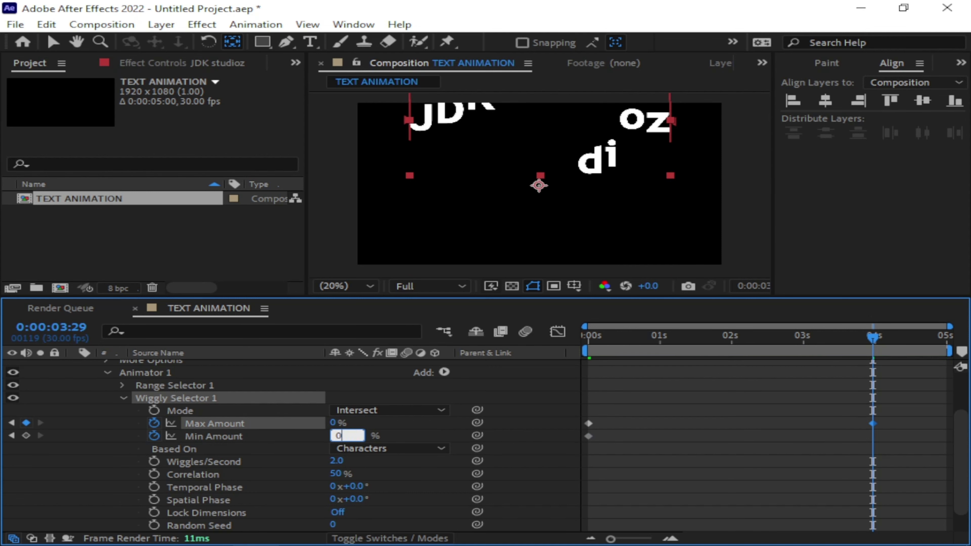
pyautogui.write('0')
pyautogui.press('Return')
# Preview the wiggle settling from the start of the timeline
pyautogui.moveTo(875, 345); pyautogui.dragTo(567, 382)
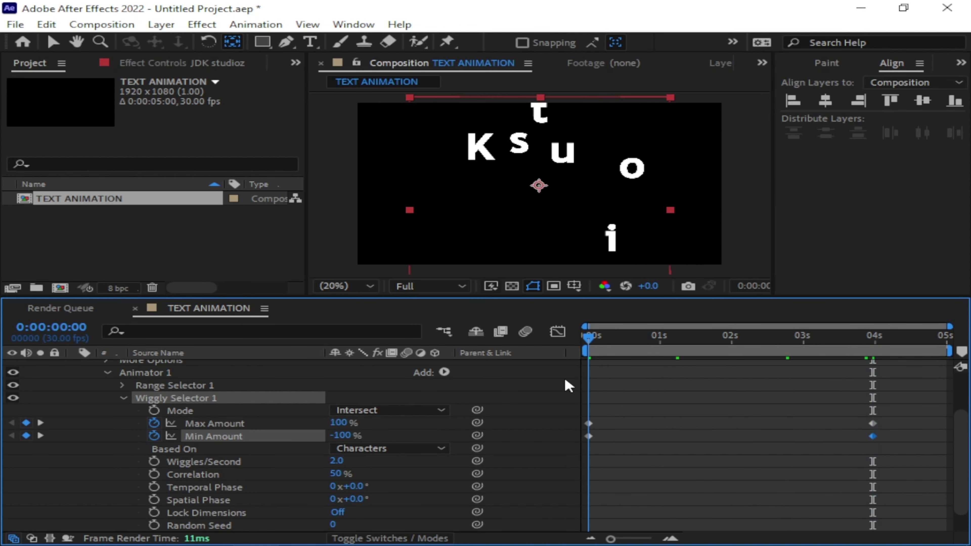
pyautogui.press('space')
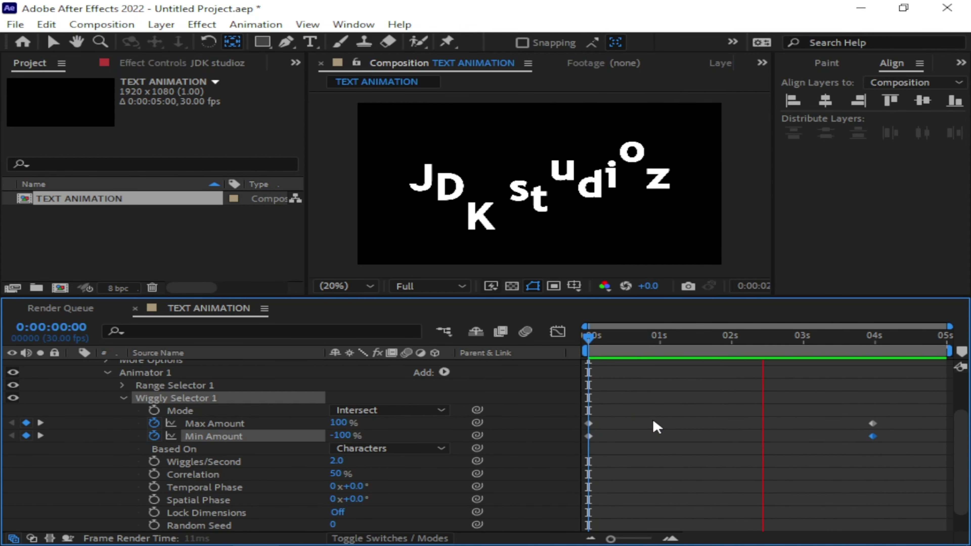
pyautogui.press('space')
pyautogui.moveTo(910, 354); pyautogui.dragTo(563, 379)
# Set Wiggles/Second to 5 and Random Seed to 3, then preview the result
pyautogui.scroll(-2, 337, 465)
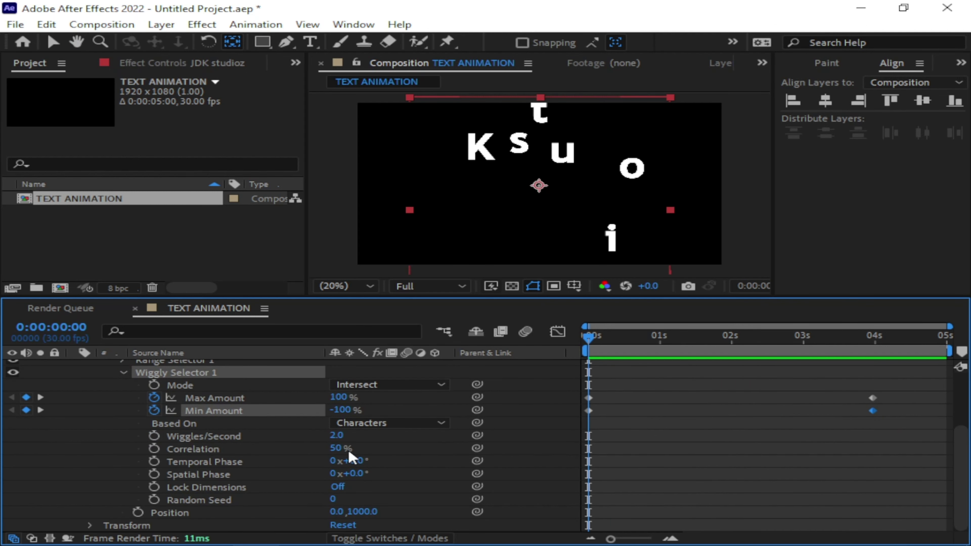
pyautogui.moveTo(337, 439); pyautogui.dragTo(345, 444)
pyautogui.click(342, 438)
pyautogui.write('5')
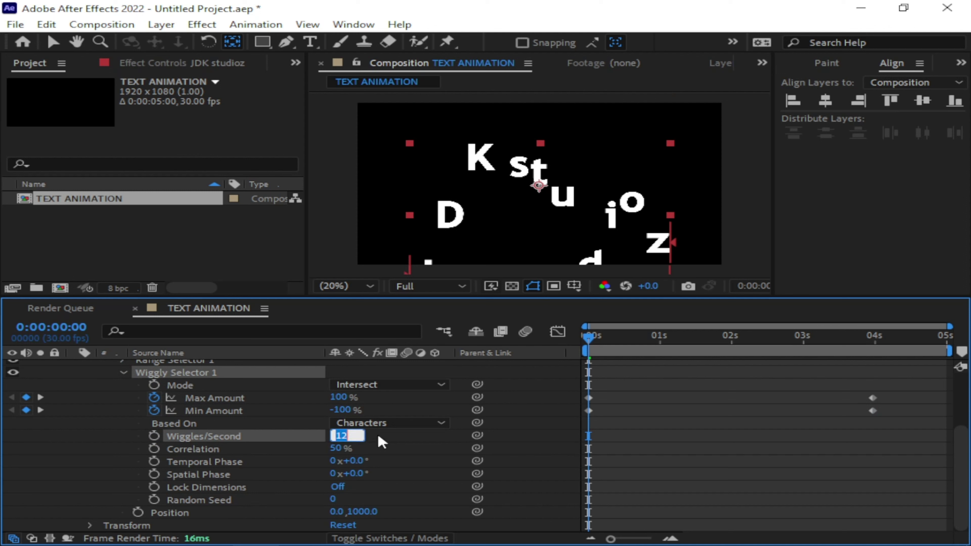
pyautogui.click(174, 503)
pyautogui.click(337, 499)
pyautogui.write('3')
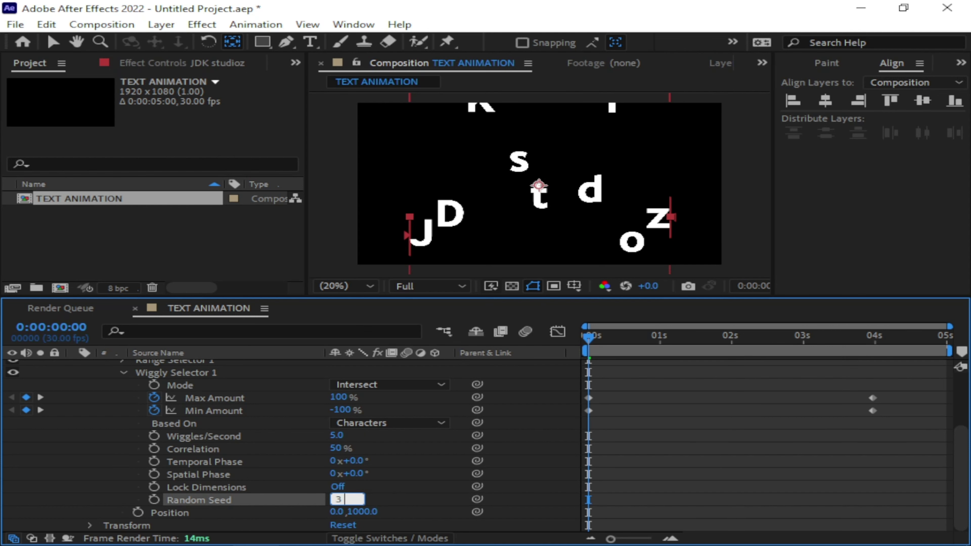
pyautogui.press('Return')
pyautogui.press('space')
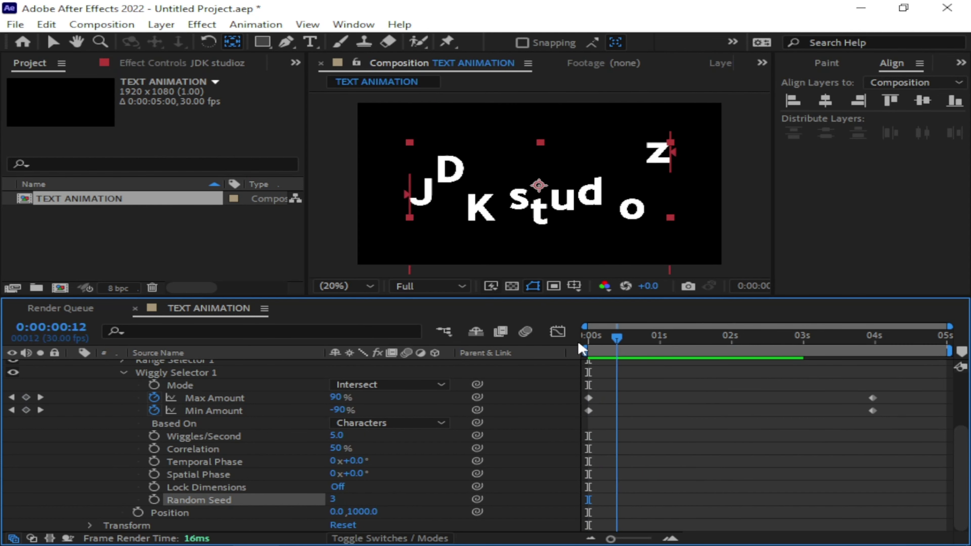
pyautogui.press('space')
pyautogui.scroll(3, 431, 457)
pyautogui.click(445, 379)
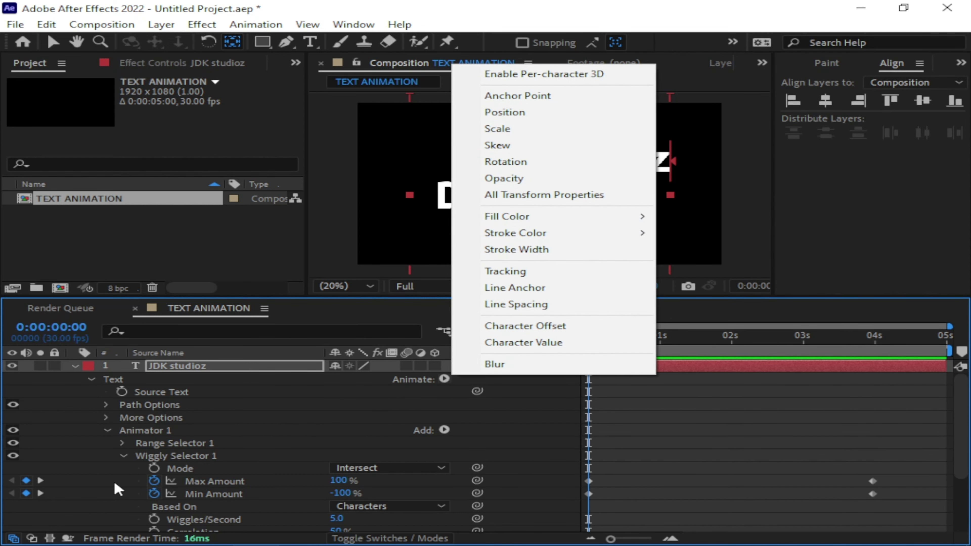
# Delete Range Selector 1 from Animator 1 and add an Opacity animator set to 0%
pyautogui.click(147, 445)
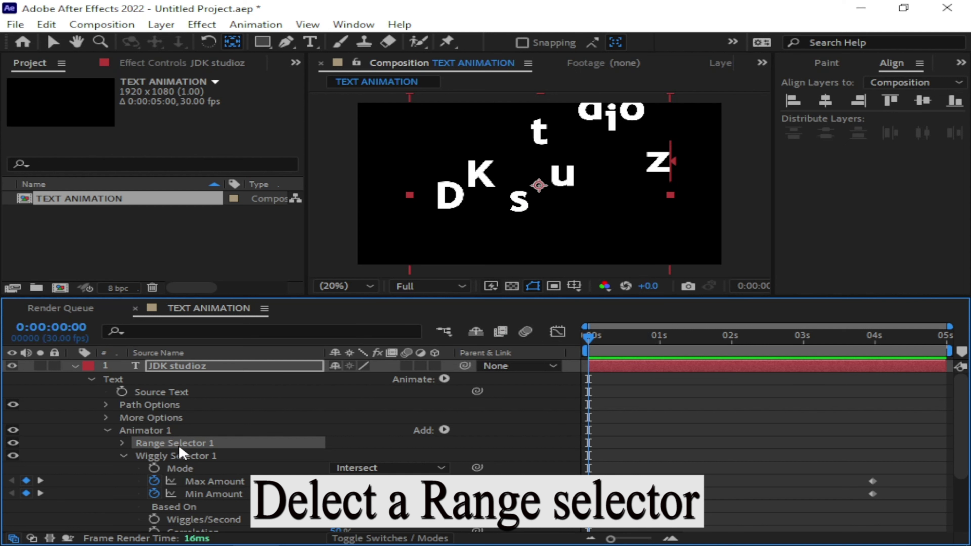
pyautogui.press('Delete')
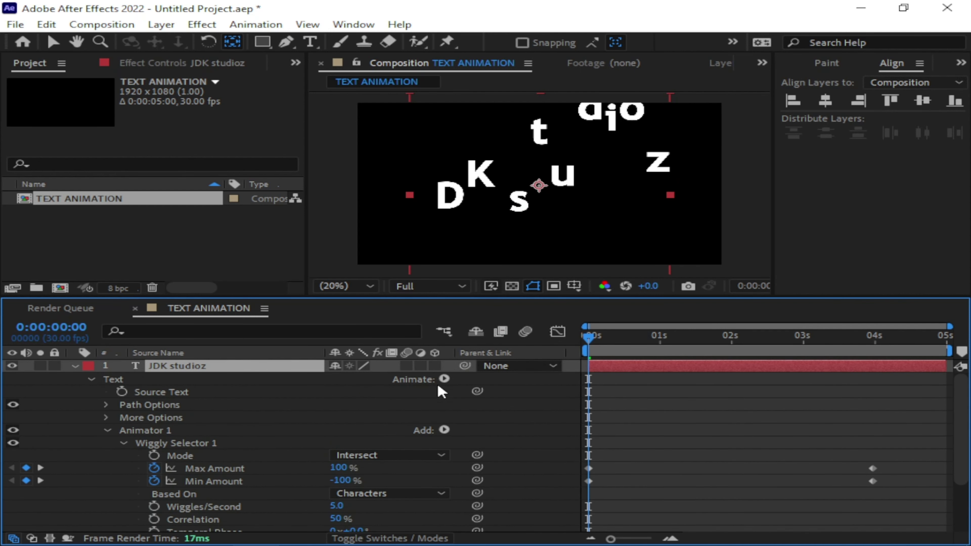
pyautogui.click(444, 379)
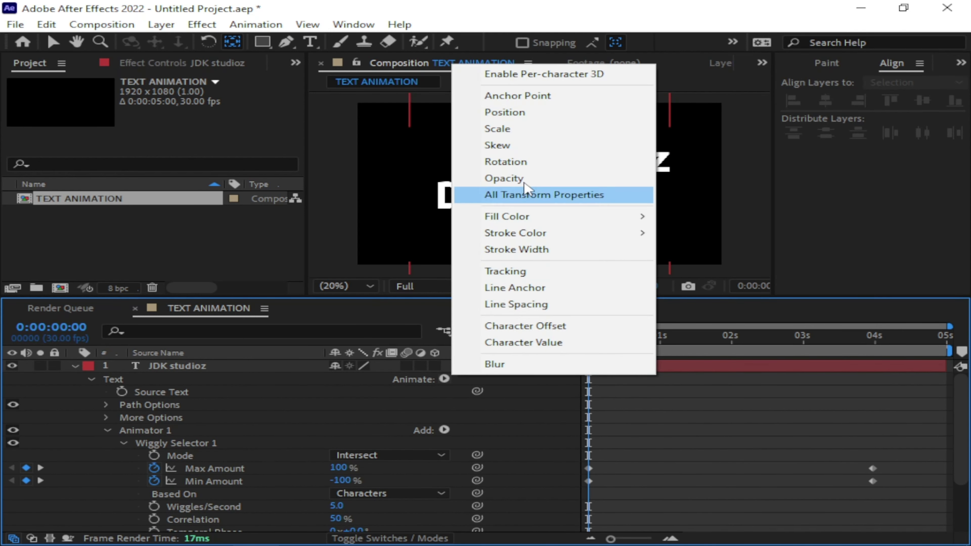
pyautogui.click(521, 178)
pyautogui.scroll(-1, 205, 512)
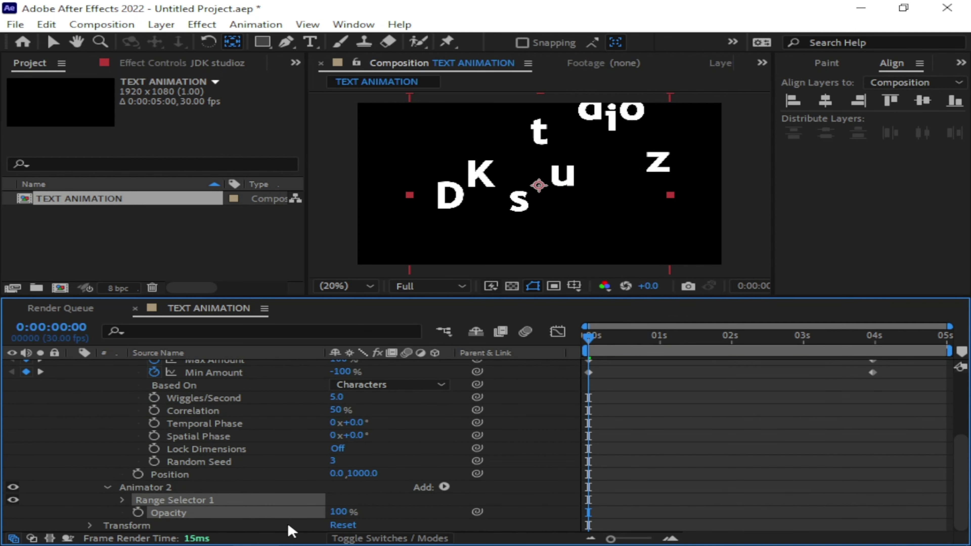
pyautogui.click(338, 512)
pyautogui.write('0')
pyautogui.press('Return')
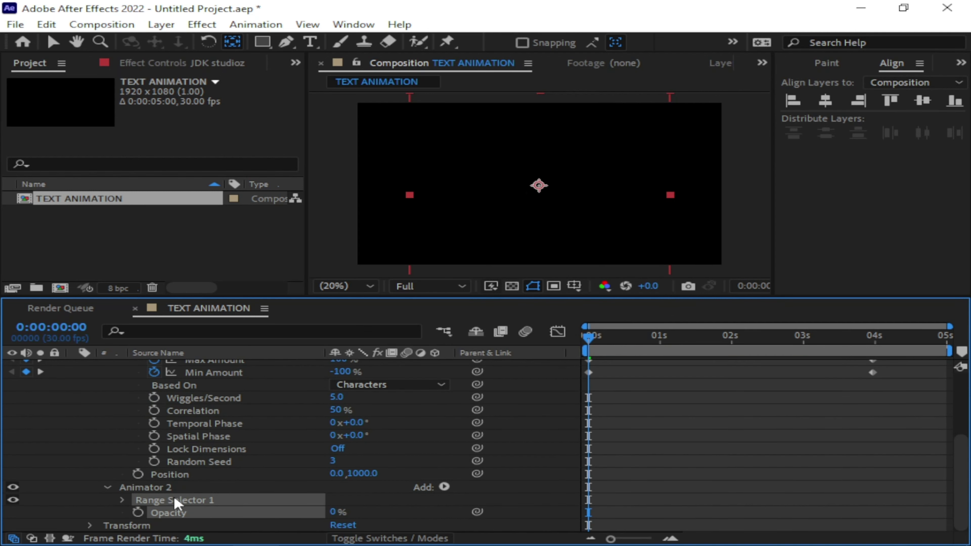
# Keyframe Animator 2's Range Selector Offset from 0% at 0 s to 100% near 2 s, then preview
pyautogui.click(121, 501)
pyautogui.scroll(-2, 202, 483)
pyautogui.click(154, 513)
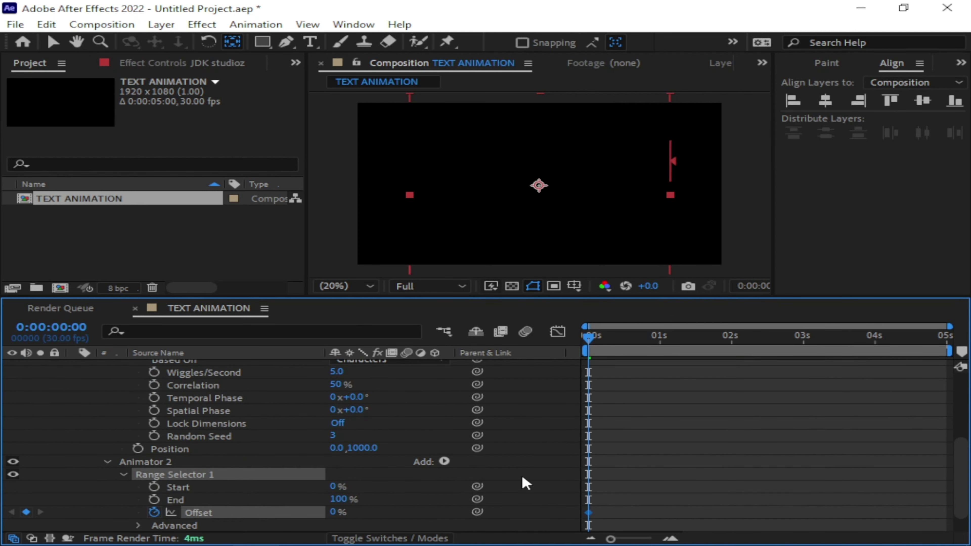
pyautogui.moveTo(588, 344); pyautogui.dragTo(762, 355)
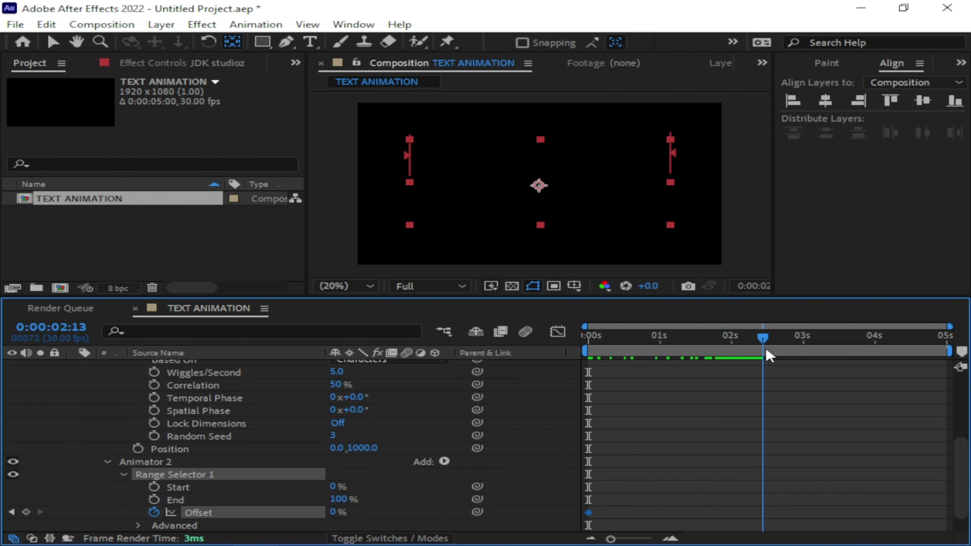
pyautogui.moveTo(334, 512); pyautogui.dragTo(453, 511)
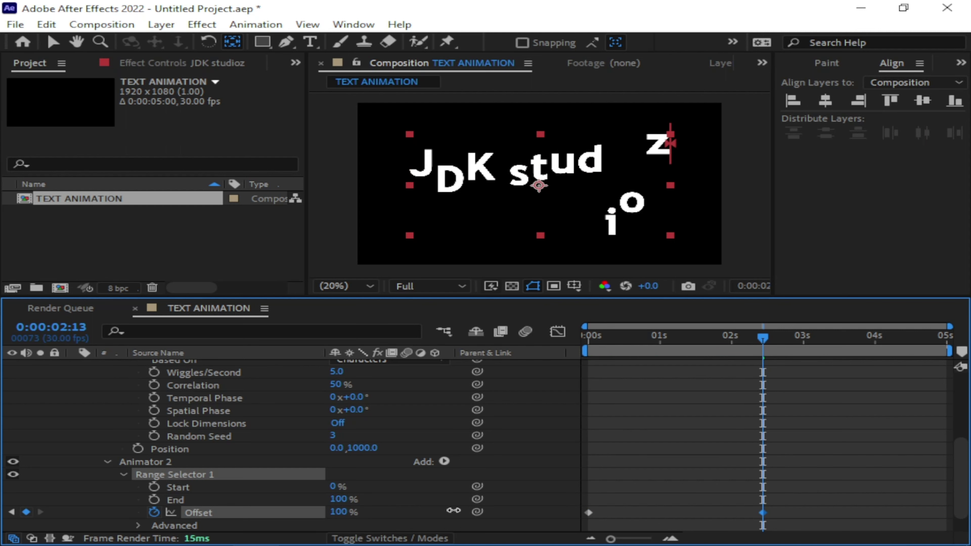
pyautogui.moveTo(767, 340); pyautogui.dragTo(560, 342)
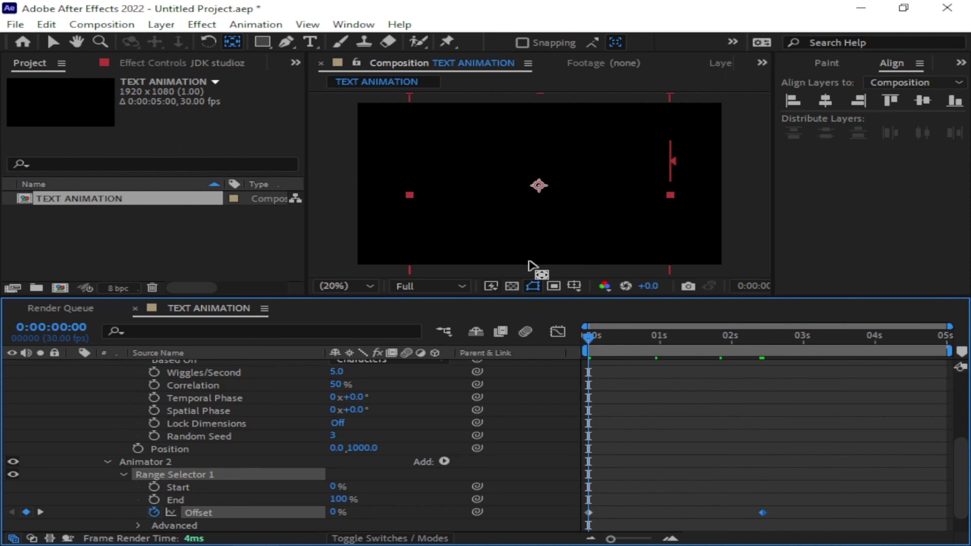
pyautogui.press('space')
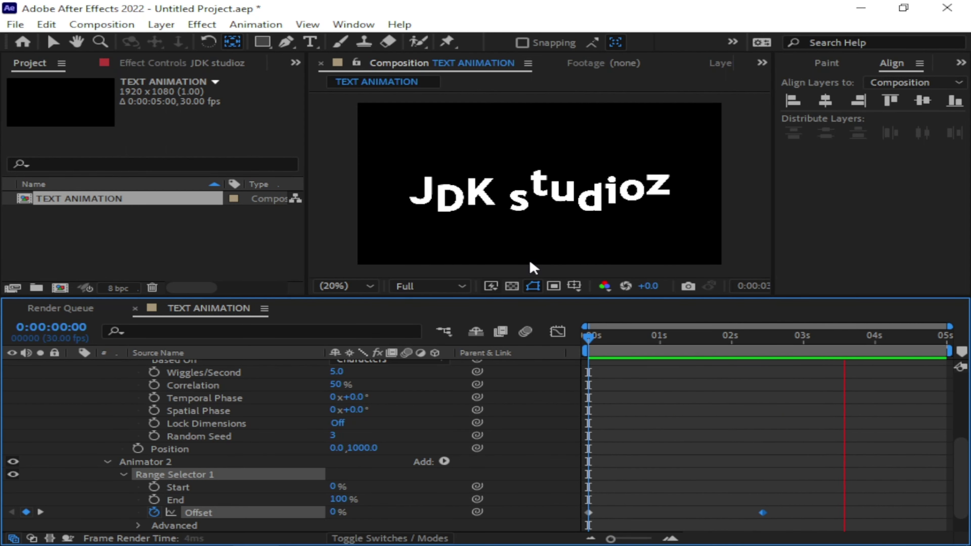
pyautogui.press('space')
pyautogui.press('space')
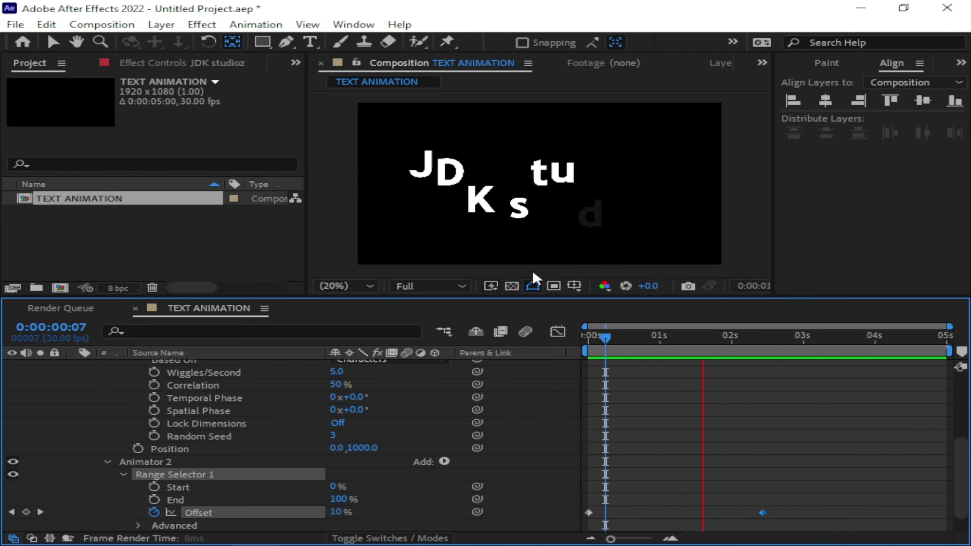
pyautogui.moveTo(928, 341); pyautogui.dragTo(742, 375)
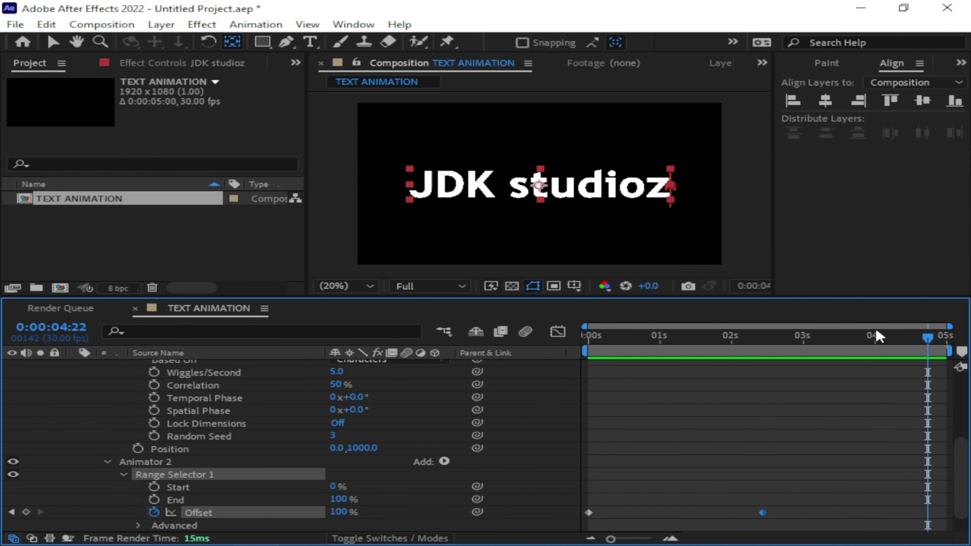
# Set Random Seed to 40 and play the animation from the start in the Preview panel
pyautogui.scroll(2, 236, 499)
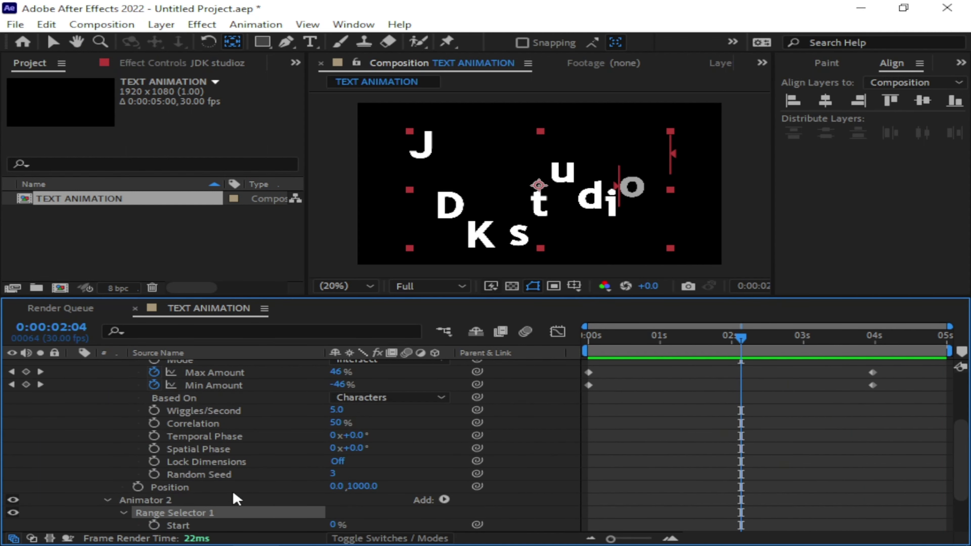
pyautogui.click(192, 477)
pyautogui.click(335, 474)
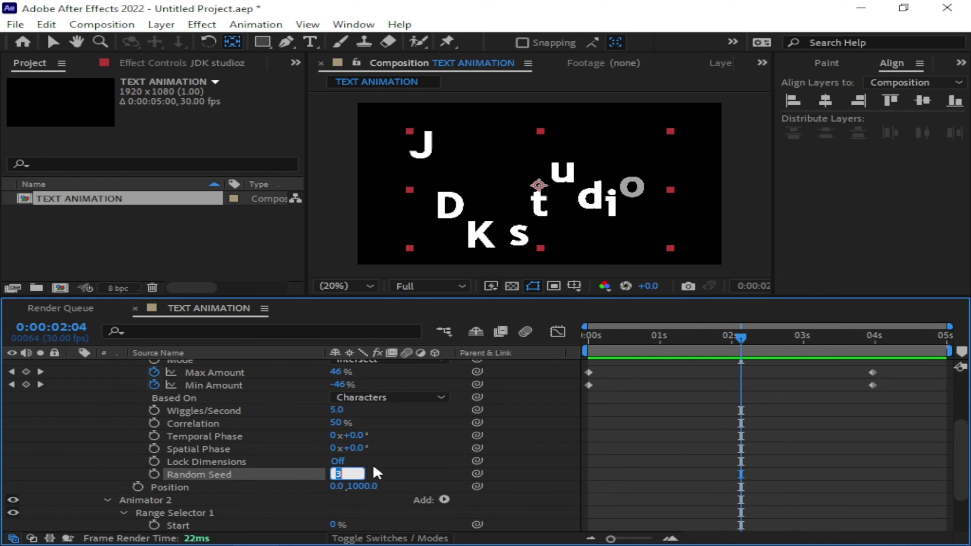
pyautogui.write('40')
pyautogui.press('Return')
pyautogui.press('Home')
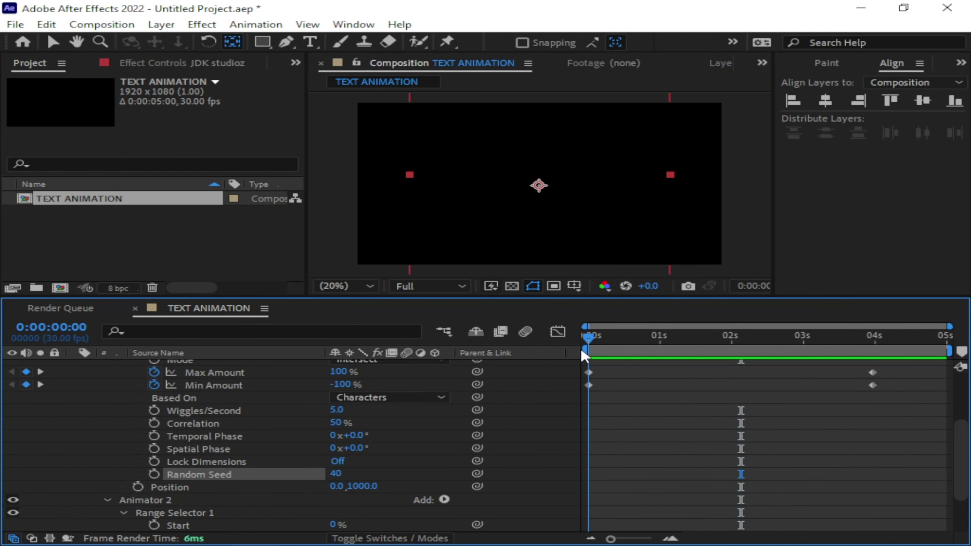
pyautogui.click(961, 64)
pyautogui.click(884, 98)
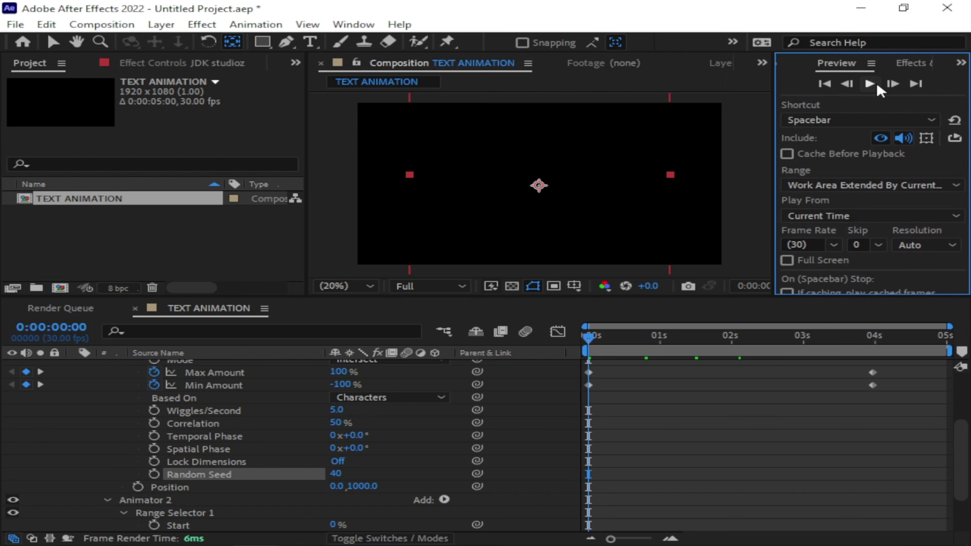
pyautogui.click(870, 84)
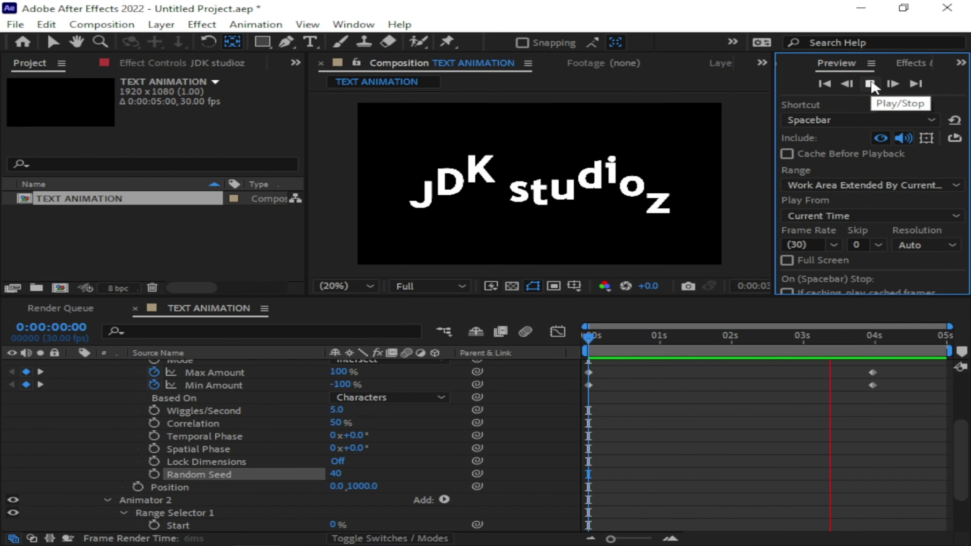
pyautogui.click(870, 83)
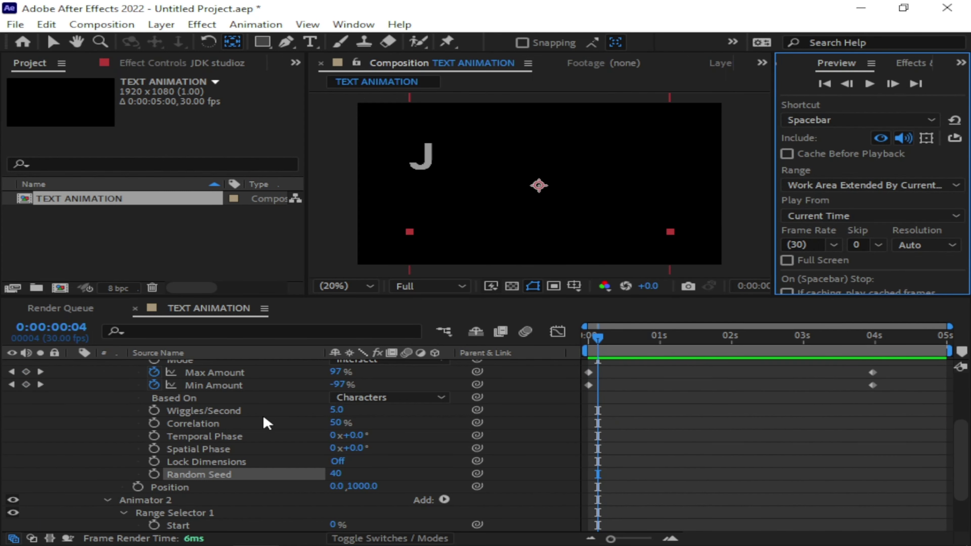
# Change Wiggles/Second to 3 and play the text animation again
pyautogui.click(331, 409)
pyautogui.write('3')
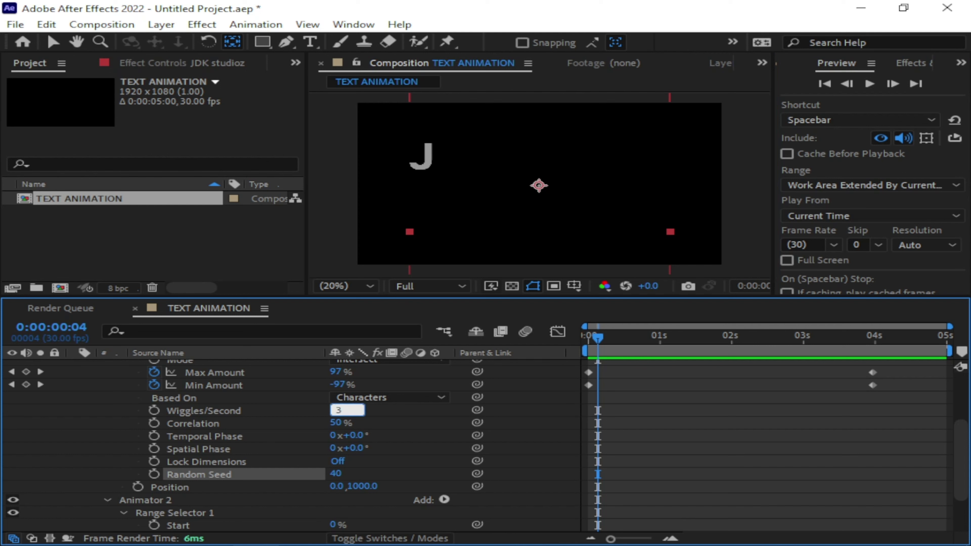
pyautogui.click(390, 411)
pyautogui.click(870, 84)
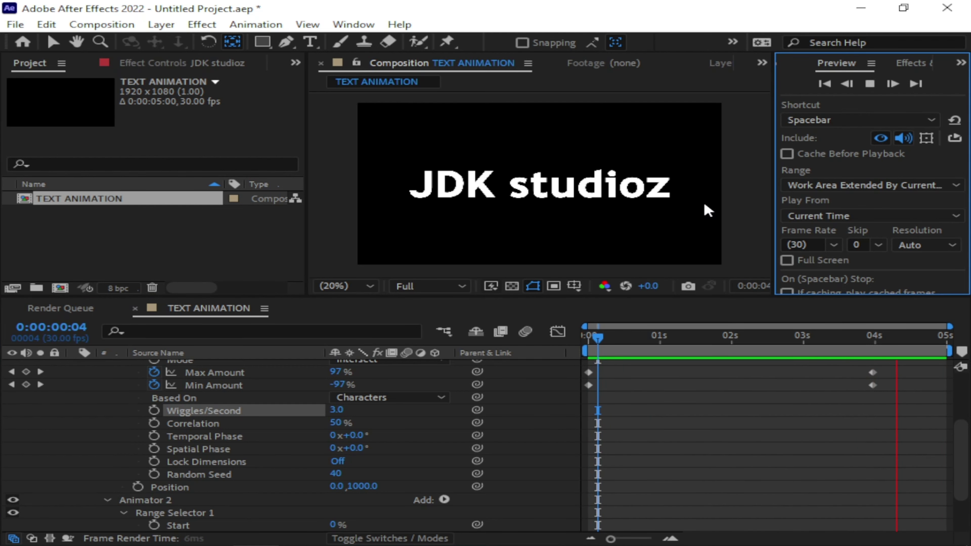
# Stop playback and return to the scattered-letters moment around 2:04
pyautogui.click(555, 230)
pyautogui.moveTo(915, 336); pyautogui.dragTo(741, 337)
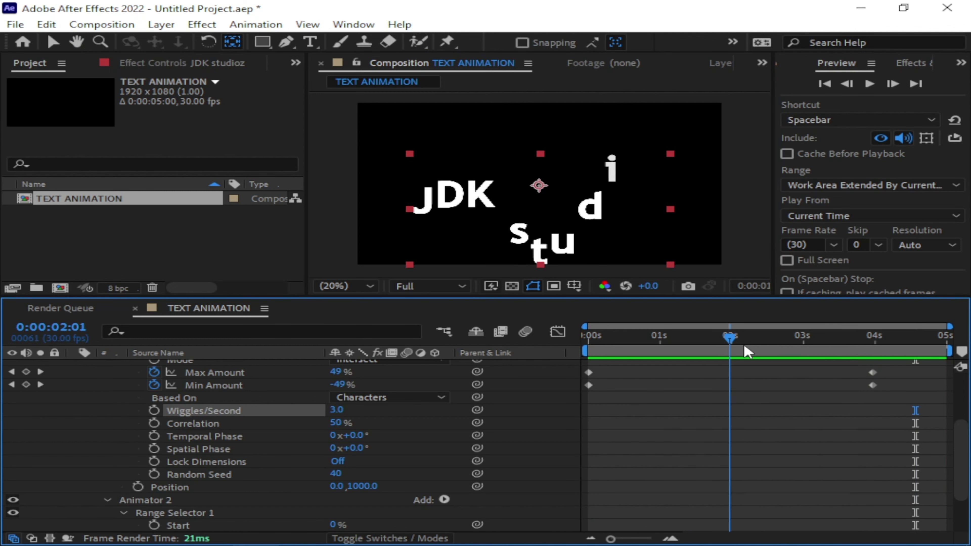
pyautogui.scroll(3, 421, 436)
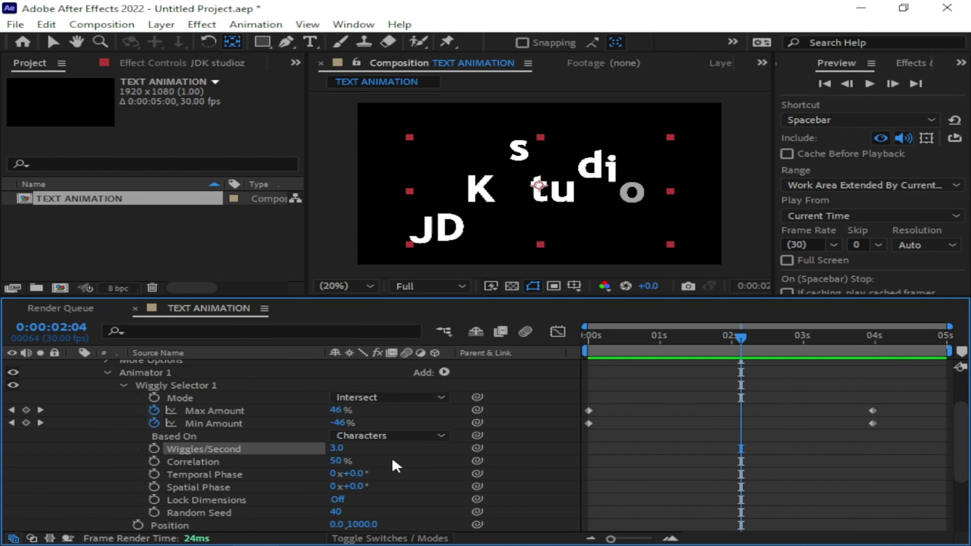
pyautogui.scroll(3, 395, 461)
pyautogui.scroll(1, 395, 462)
pyautogui.scroll(-8, 249, 465)
pyautogui.scroll(3, 250, 465)
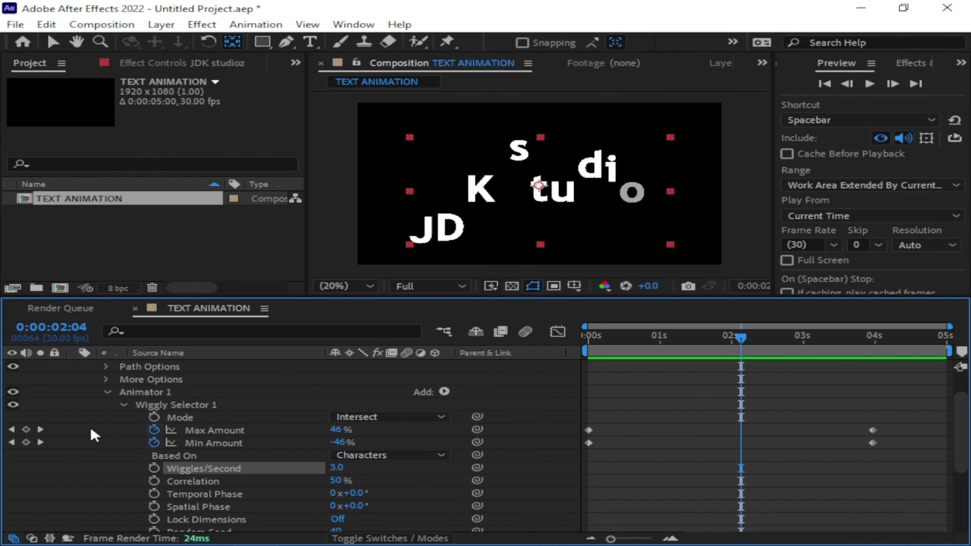
# Collapse Animator 2 and expand Animator 1's Wiggly Selector 1 to show Max and Min Amount
pyautogui.click(122, 410)
pyautogui.click(108, 398)
pyautogui.click(122, 449)
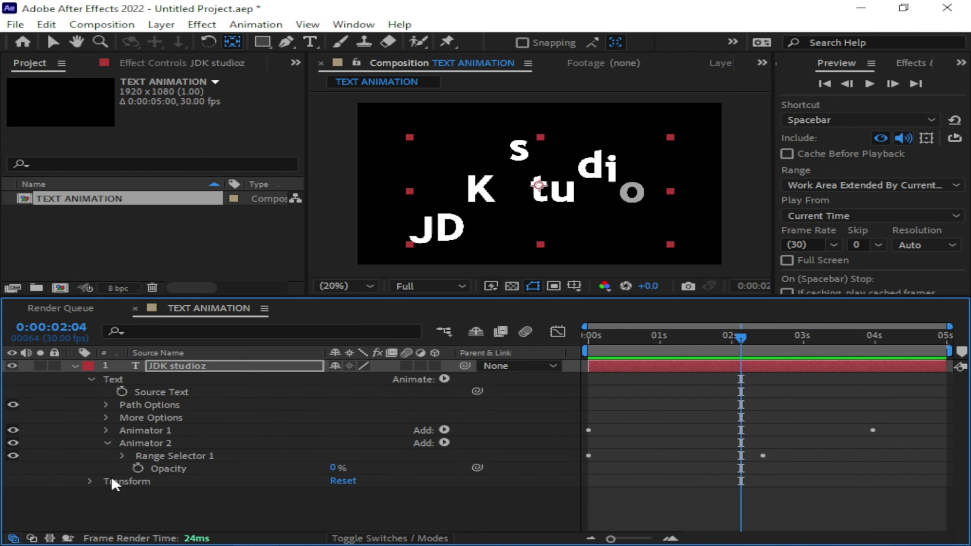
pyautogui.click(108, 444)
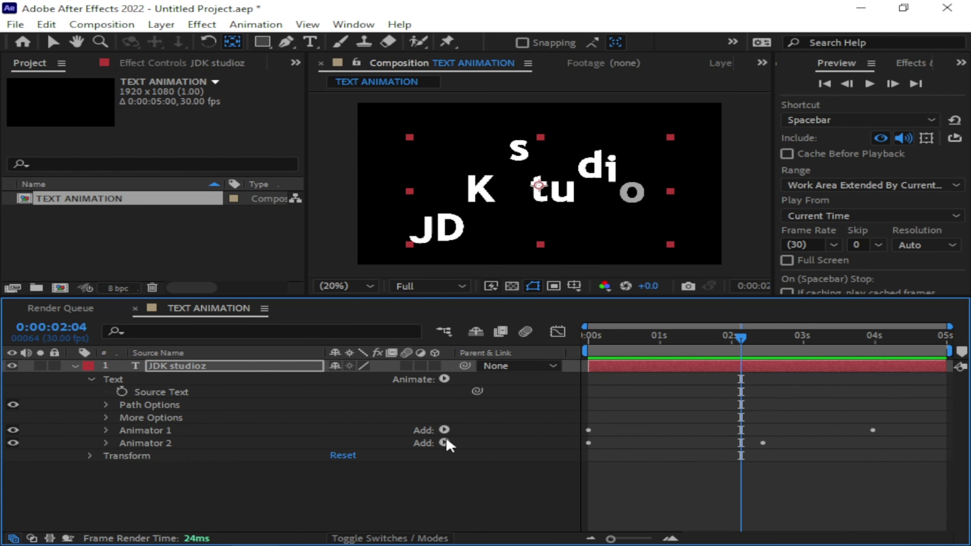
pyautogui.click(107, 443)
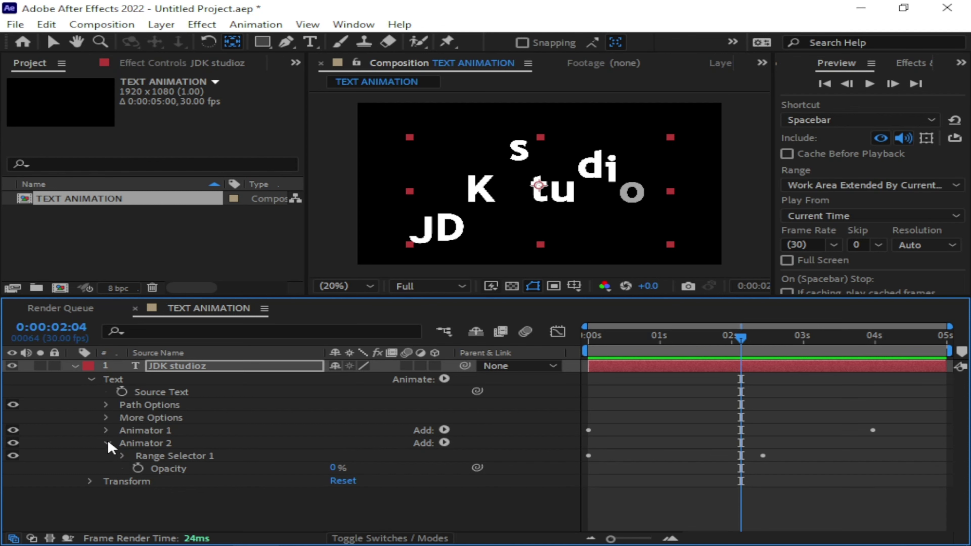
pyautogui.click(107, 431)
pyautogui.click(166, 446)
pyautogui.click(122, 444)
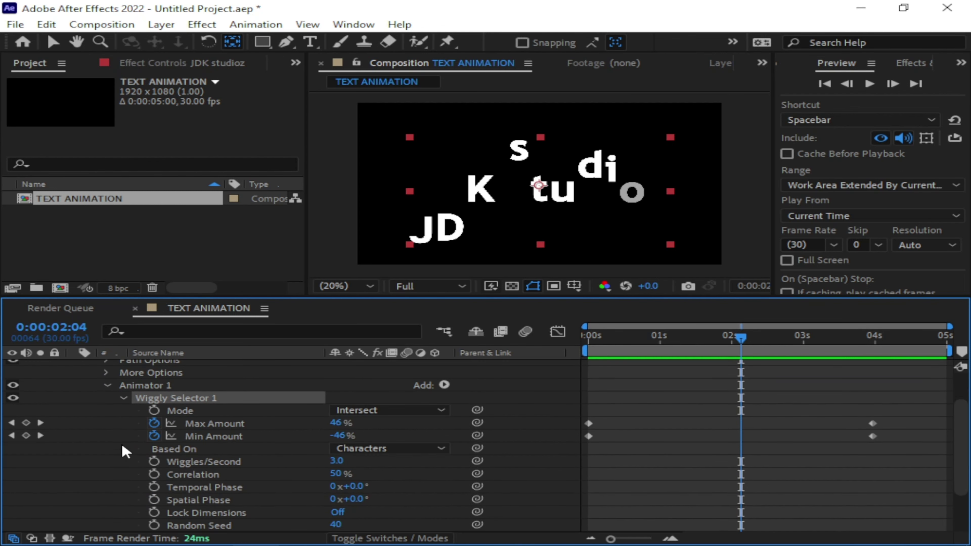
# Apply Easy Ease to the Max and Min Amount keyframes at 4 seconds
pyautogui.moveTo(899, 400); pyautogui.dragTo(861, 455)
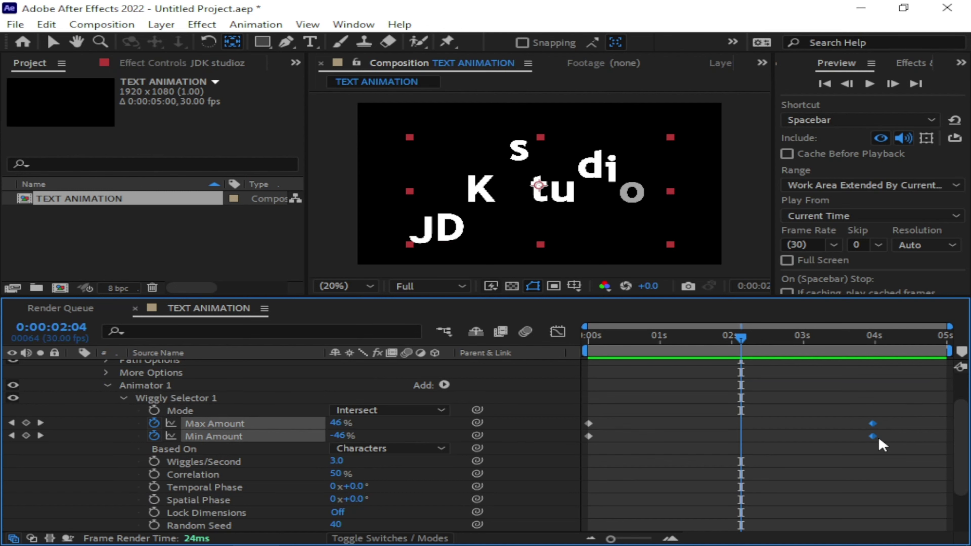
pyautogui.rightClick(875, 440)
pyautogui.moveTo(873, 425)
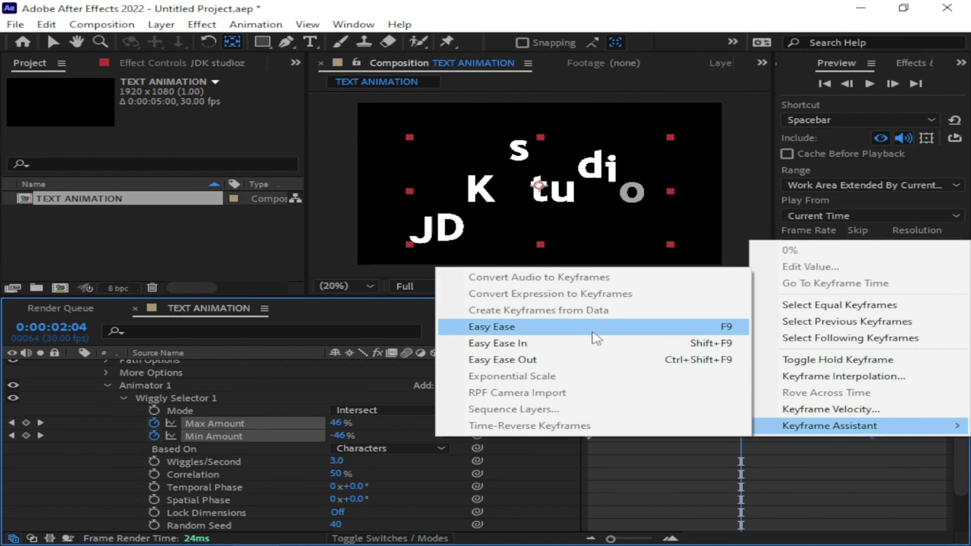
pyautogui.click(726, 328)
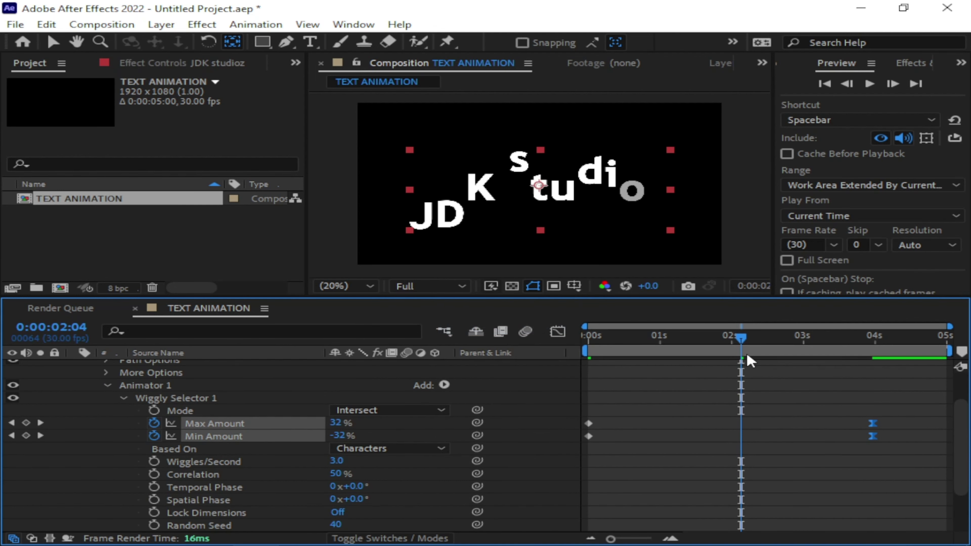
# Replay the eased animation from the start and inspect the letters around 1:19
pyautogui.press('Home')
pyautogui.click(869, 84)
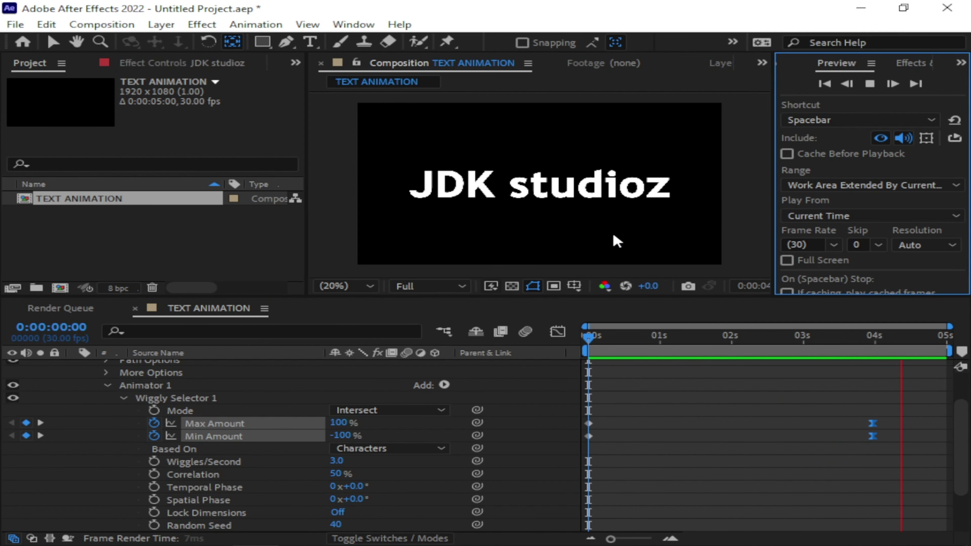
pyautogui.click(618, 241)
pyautogui.click(770, 336)
pyautogui.click(705, 353)
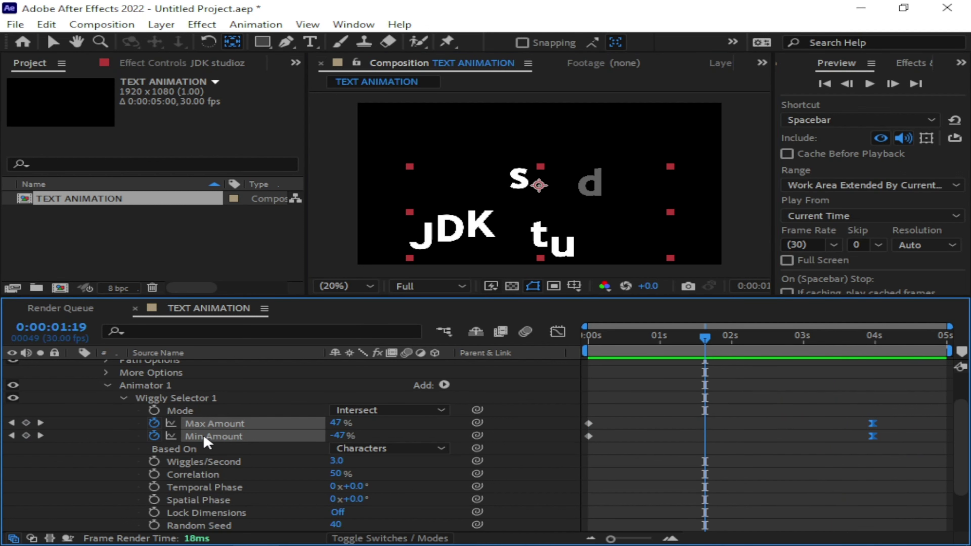
# Apply the Echo effect from Effects & Presets to the JDK studioz text layer
pyautogui.click(108, 386)
pyautogui.click(89, 380)
pyautogui.click(75, 365)
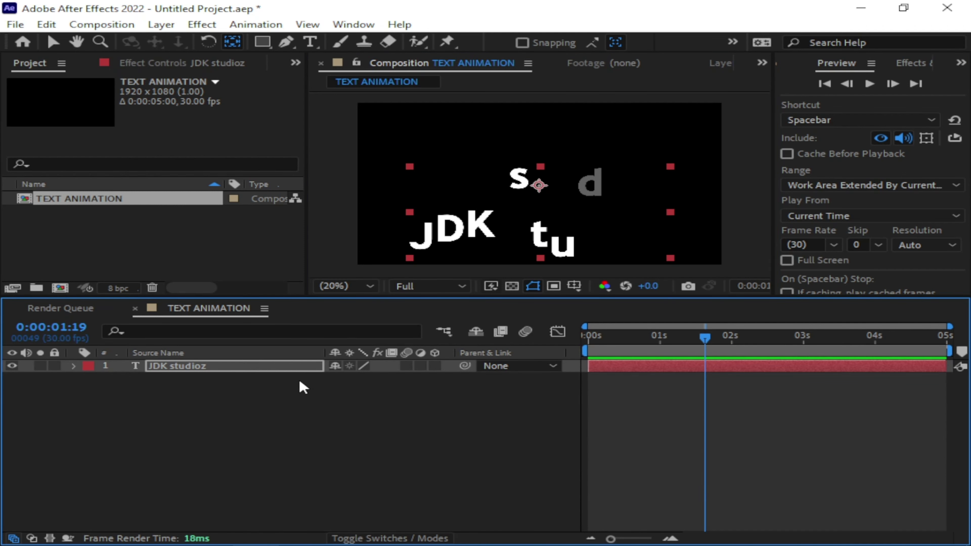
pyautogui.click(302, 367)
pyautogui.click(353, 24)
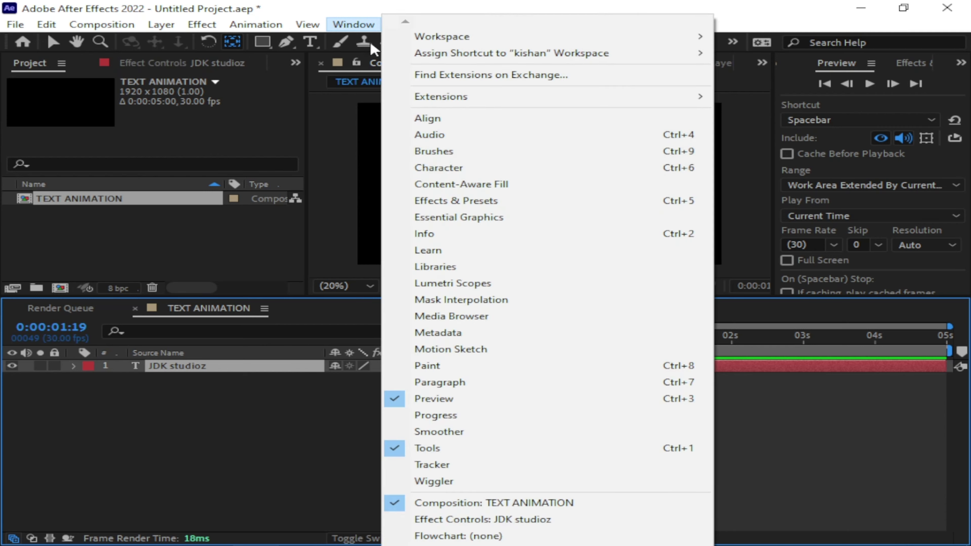
pyautogui.click(412, 199)
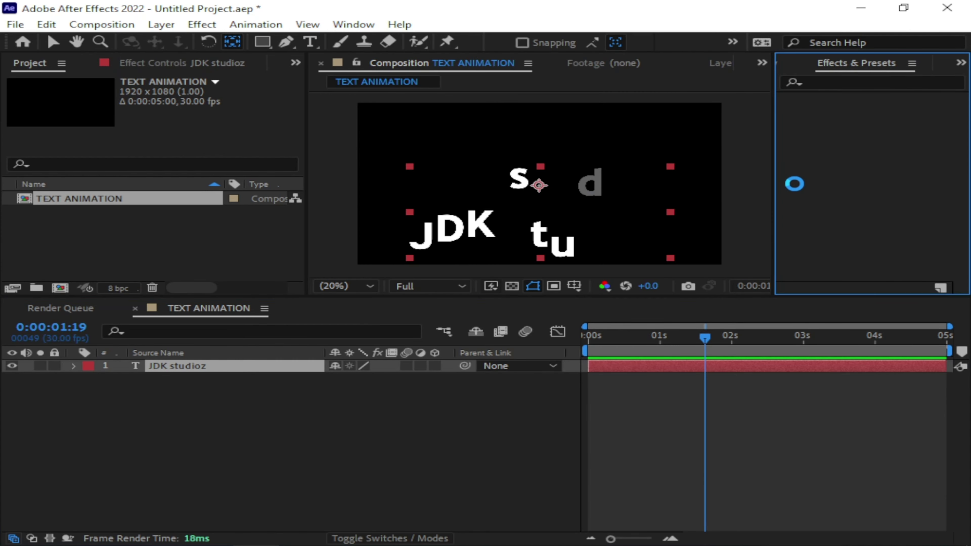
pyautogui.click(832, 82)
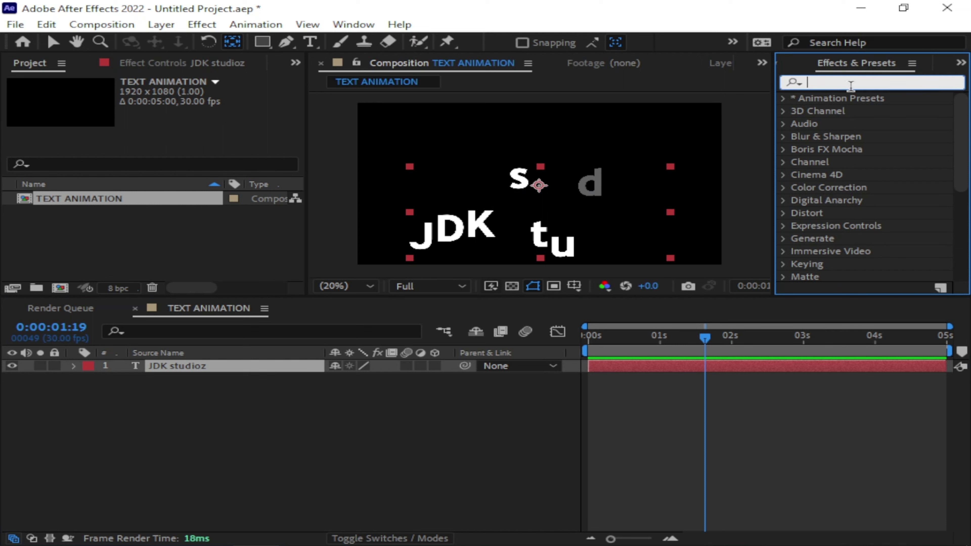
pyautogui.write('e')
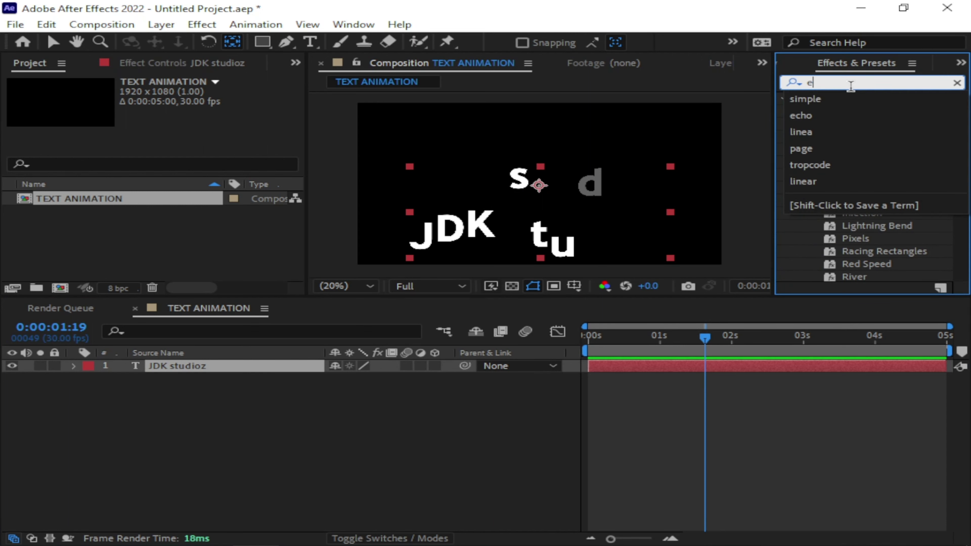
pyautogui.write('cho')
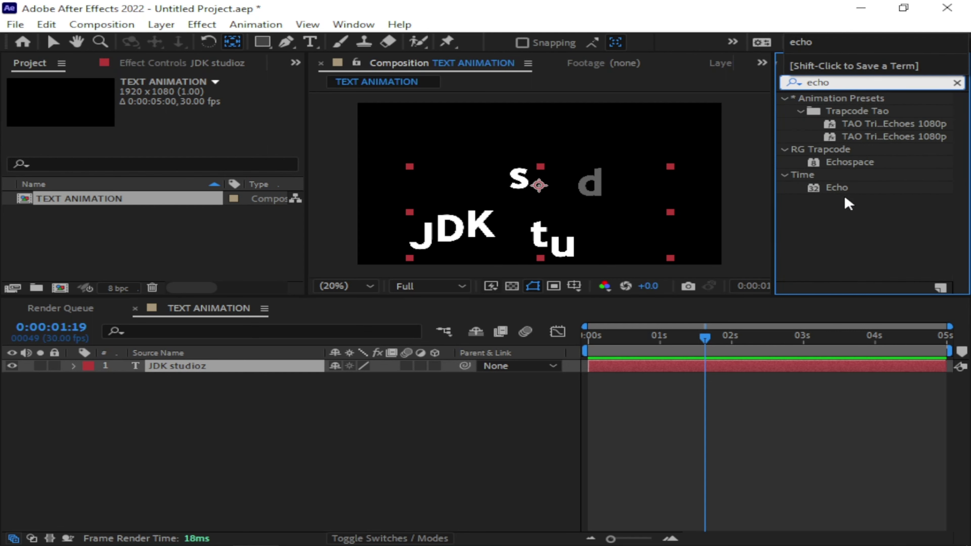
pyautogui.click(836, 191)
pyautogui.moveTo(866, 195); pyautogui.dragTo(293, 367)
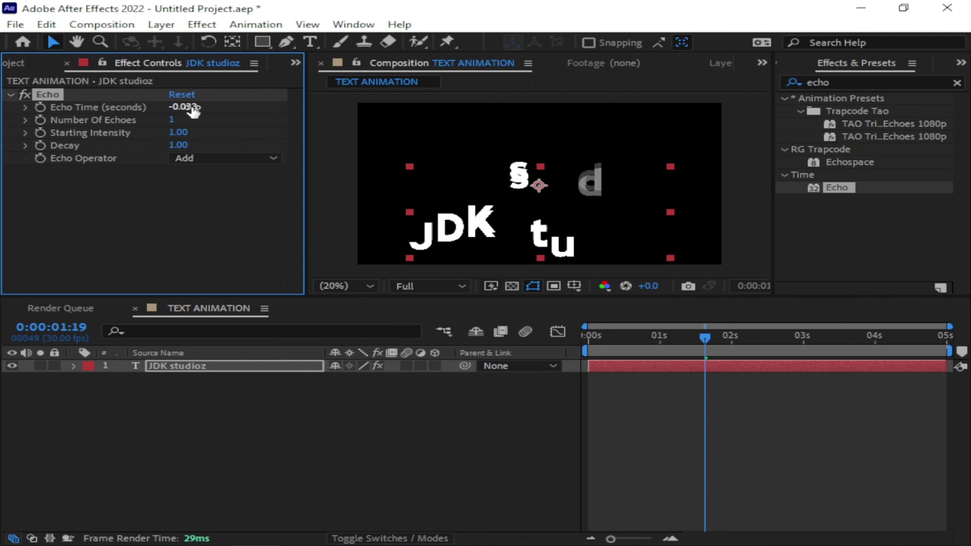
# Set Echo's Number of Echoes to 50 and Echo Time to -0.001
pyautogui.moveTo(173, 121); pyautogui.dragTo(437, 335)
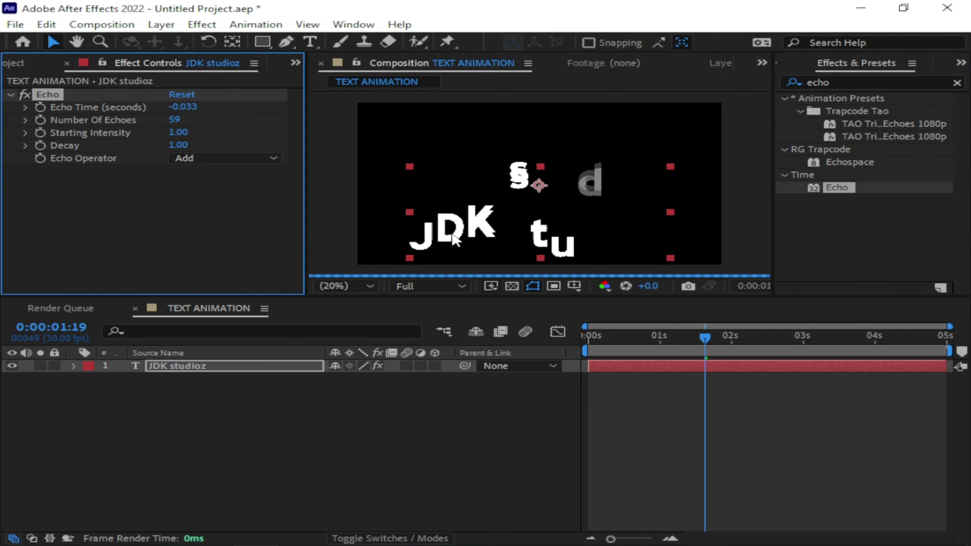
pyautogui.moveTo(455, 296); pyautogui.dragTo(455, 382)
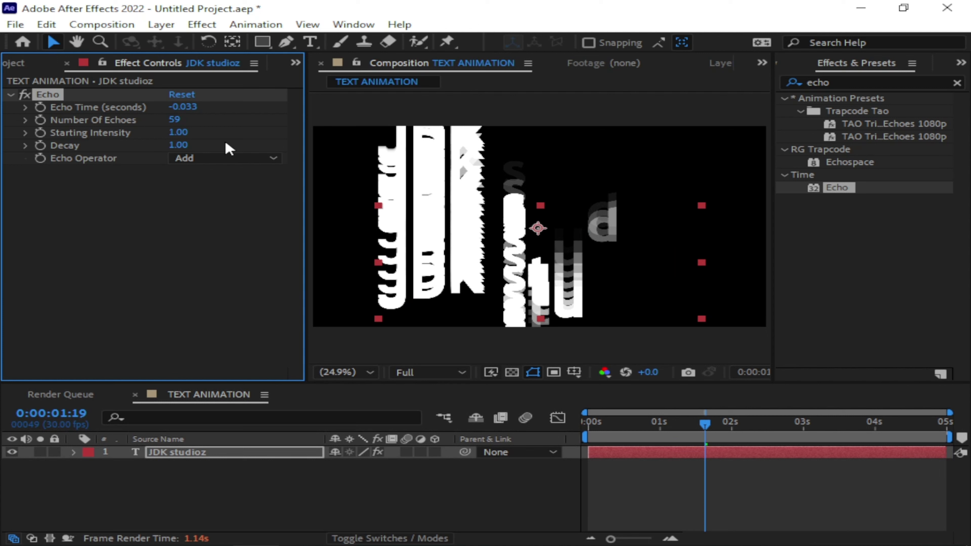
pyautogui.moveTo(179, 125); pyautogui.dragTo(177, 124)
pyautogui.click(179, 121)
pyautogui.write('50')
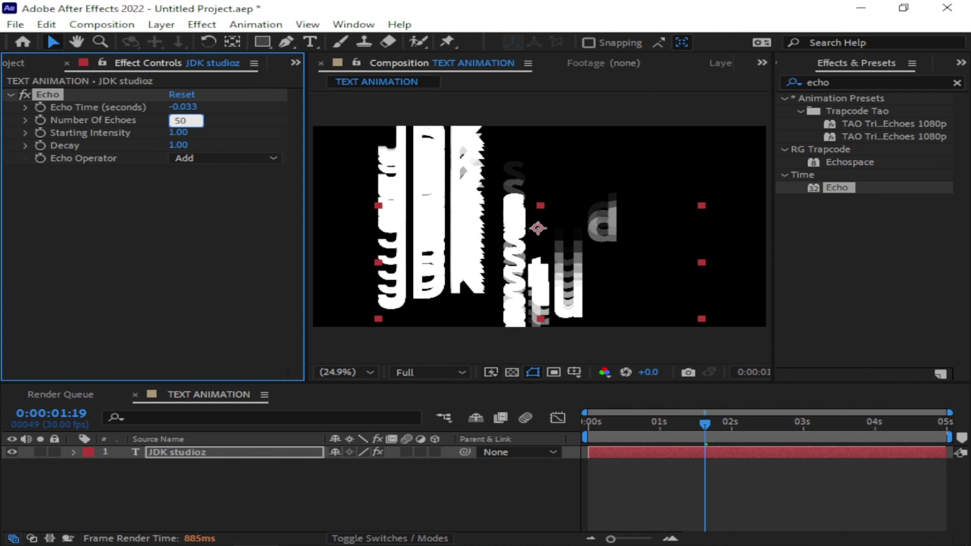
pyautogui.press('Return')
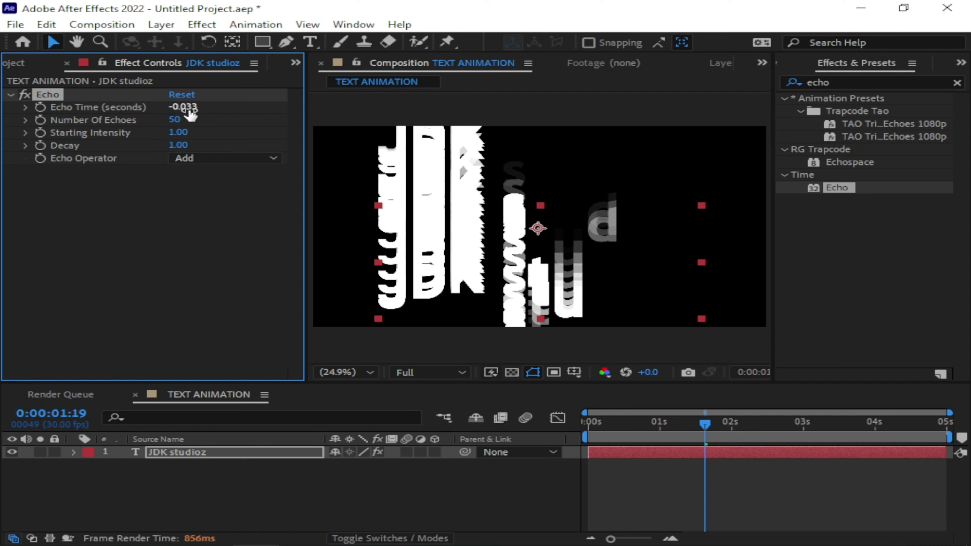
pyautogui.moveTo(190, 114)
pyautogui.mouseDown()
pyautogui.moveTo(181, 110)
pyautogui.moveTo(199, 111)
pyautogui.mouseUp()
pyautogui.click(190, 108)
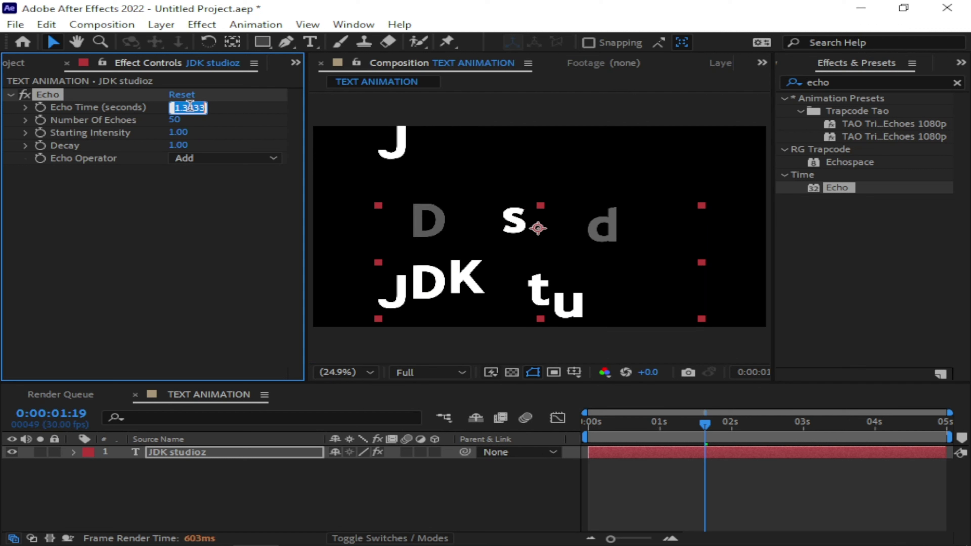
pyautogui.write('-0.001')
pyautogui.press('Return')
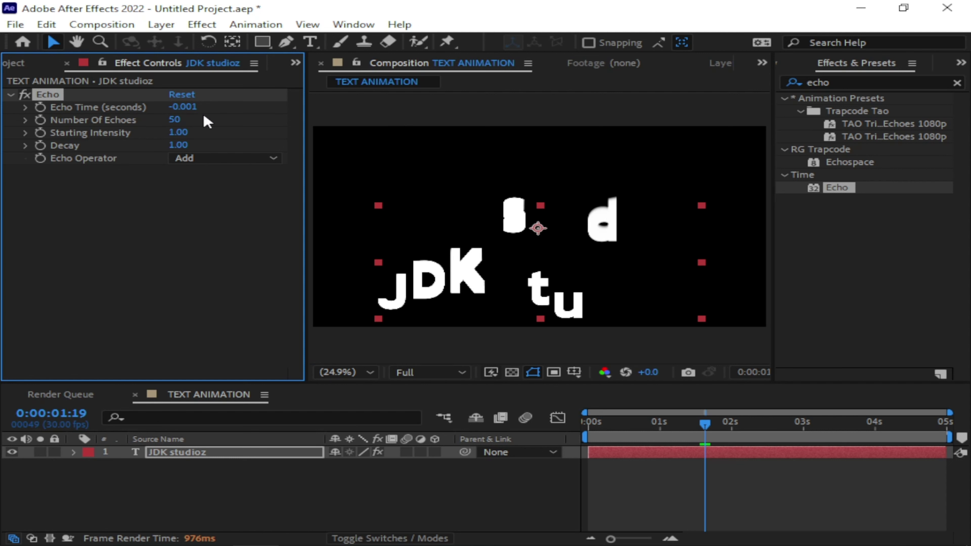
# Preview the echoing text animation from the first frame
pyautogui.moveTo(653, 427); pyautogui.dragTo(575, 427)
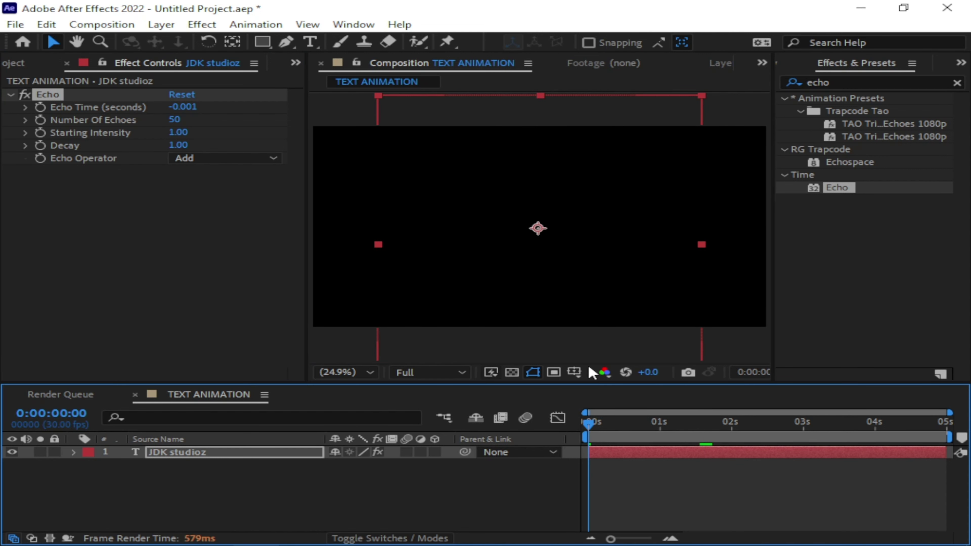
pyautogui.press('space')
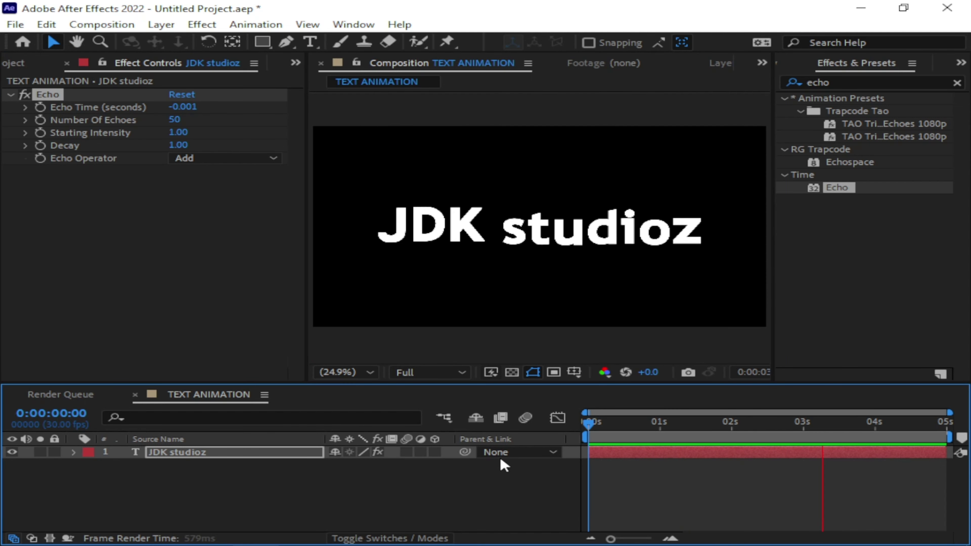
pyautogui.press('space')
# Apply a red Fill effect to the JDK studioz text layer
pyautogui.click(864, 82)
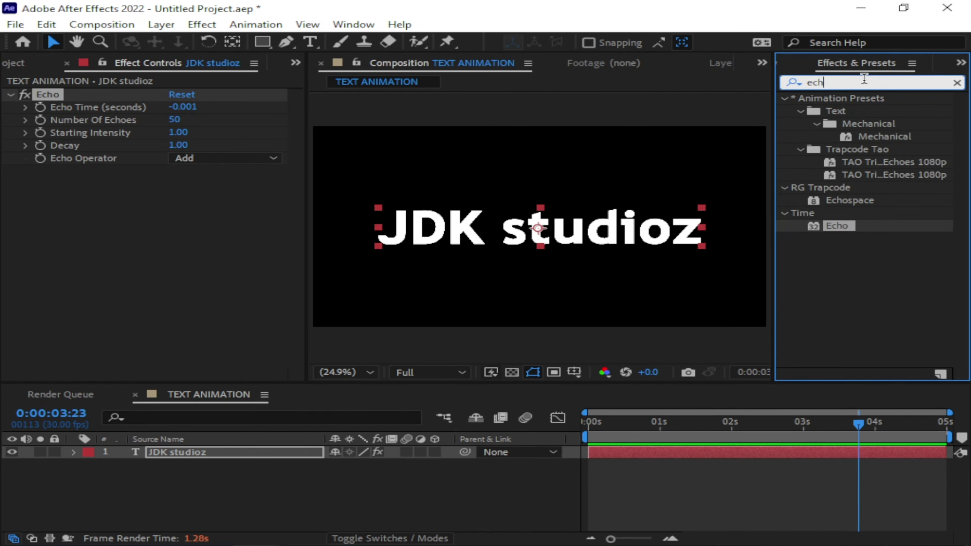
pyautogui.press('BackSpace')
pyautogui.write('fill')
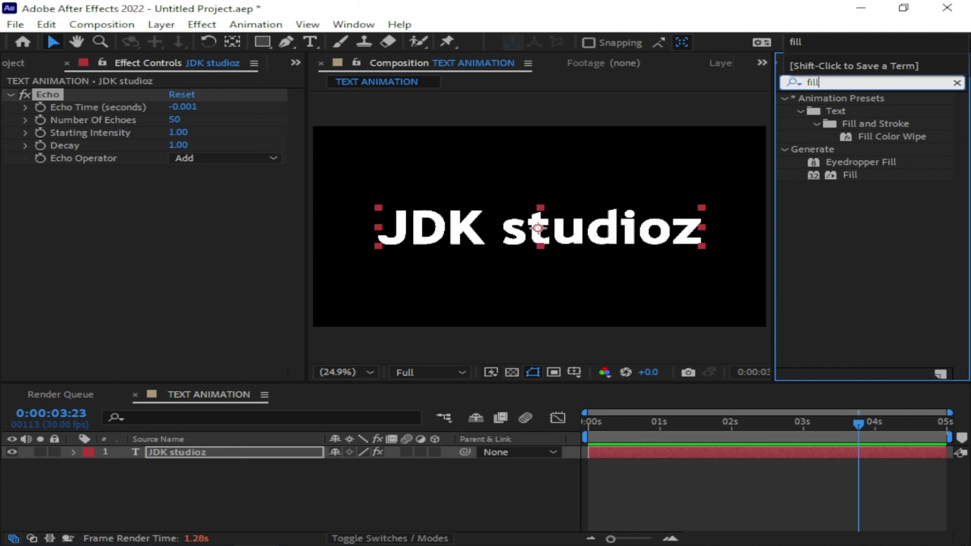
pyautogui.moveTo(863, 175); pyautogui.dragTo(277, 453)
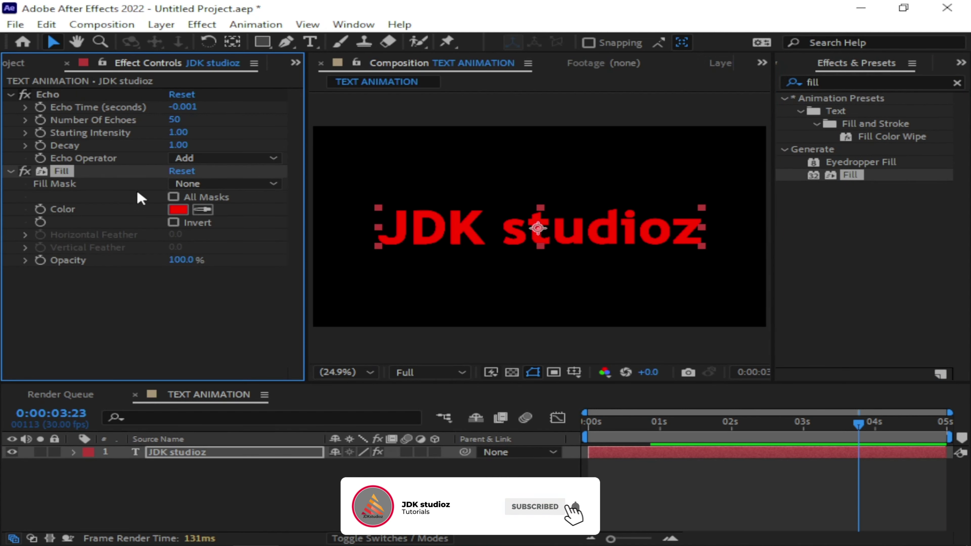
pyautogui.click(711, 432)
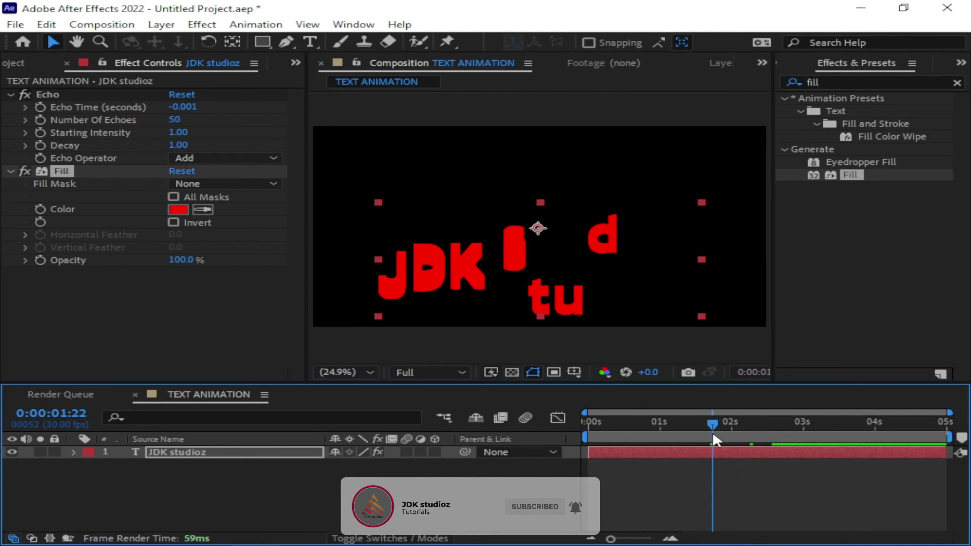
# Add CC Composite to the JDK studioz layer and scrub to check the red echo trails
pyautogui.click(837, 83)
pyautogui.press('BackSpace')
pyautogui.press('BackSpace')
pyautogui.press('BackSpace')
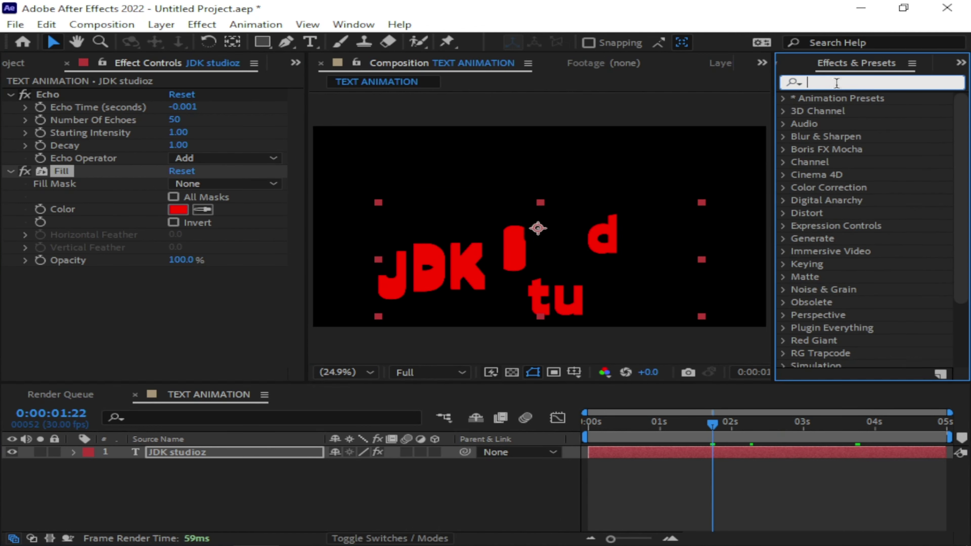
pyautogui.write('cc')
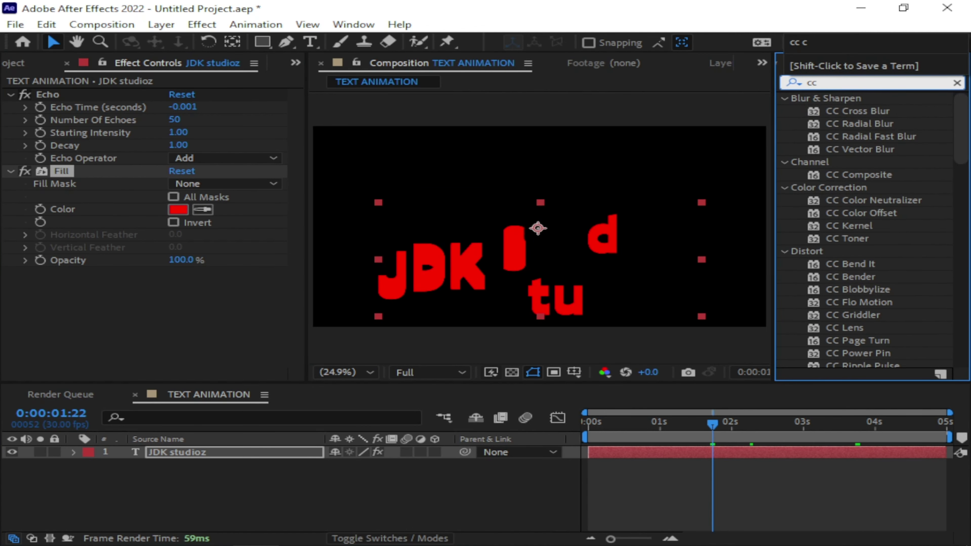
pyautogui.write(' com')
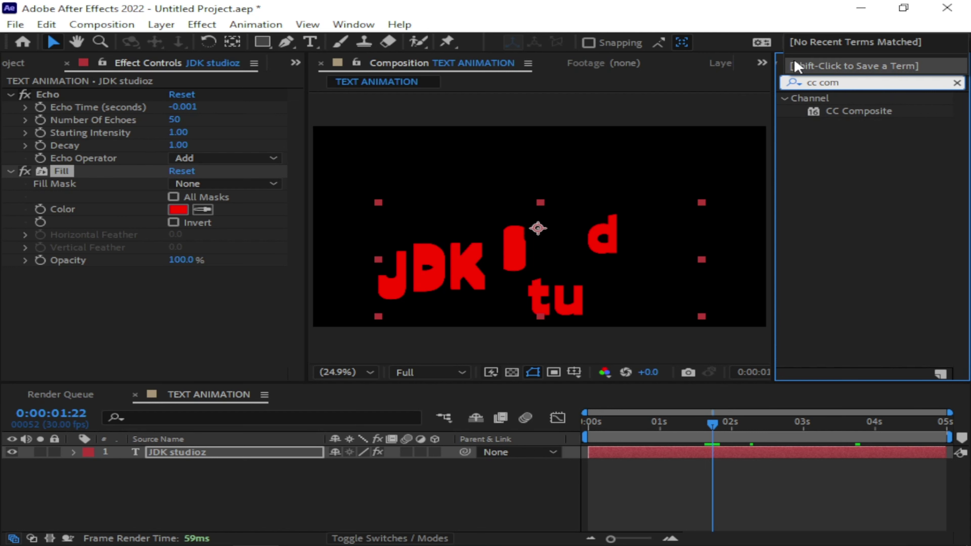
pyautogui.click(855, 111)
pyautogui.moveTo(849, 111); pyautogui.dragTo(262, 457)
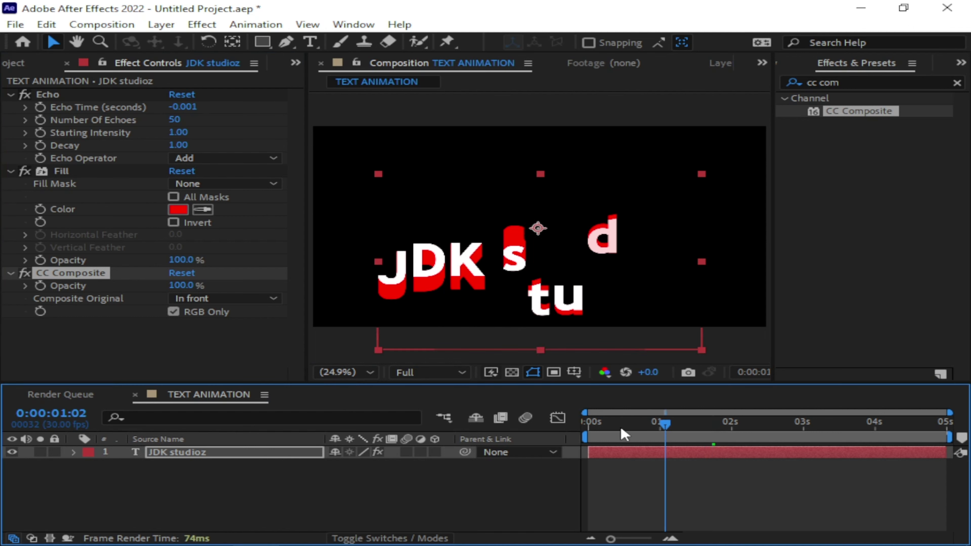
pyautogui.moveTo(620, 426); pyautogui.dragTo(591, 422)
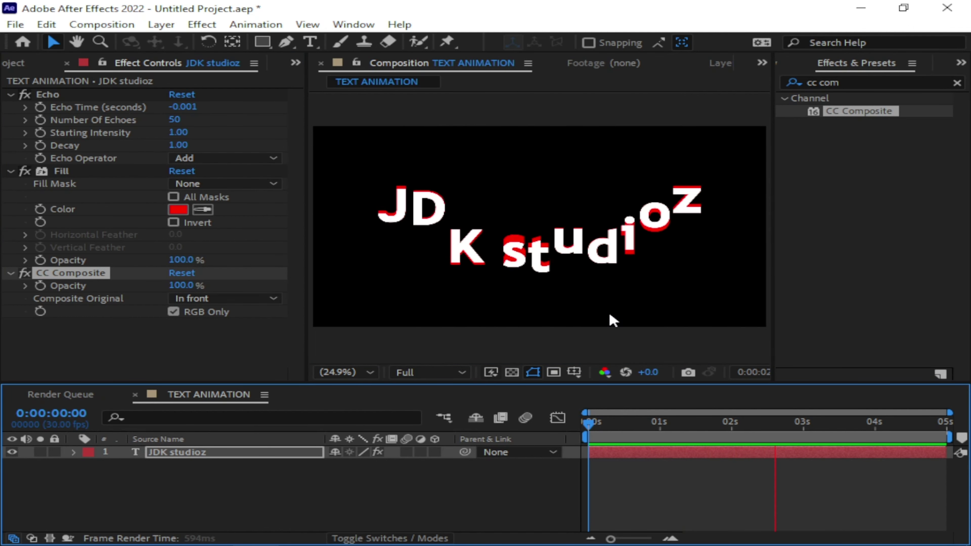
pyautogui.moveTo(932, 422); pyautogui.dragTo(723, 436)
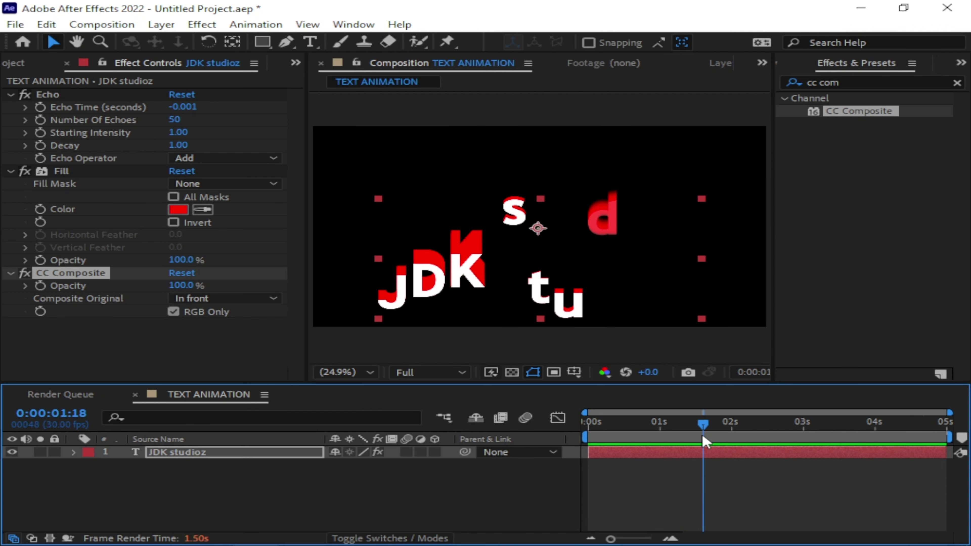
pyautogui.click(862, 83)
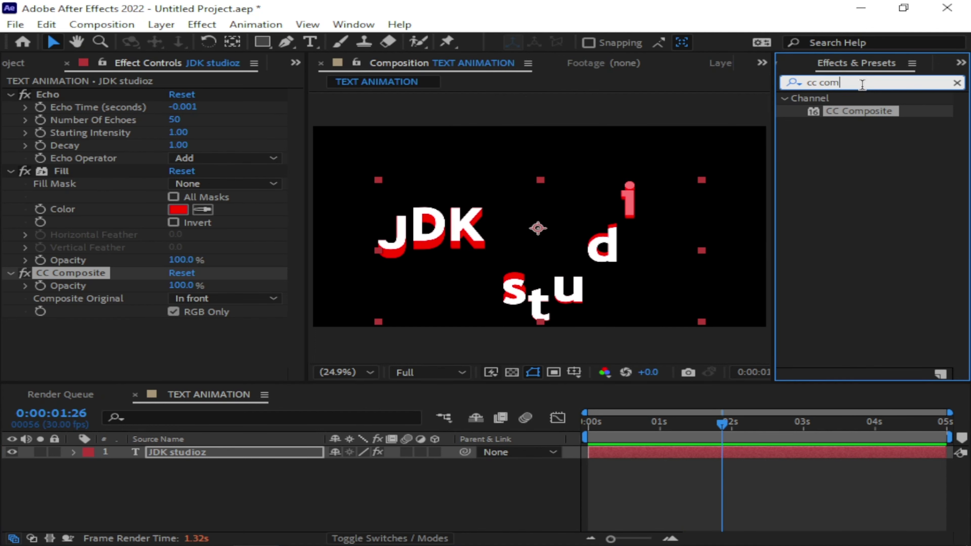
# Apply Simple Choker (Choke Matte 0.00) to the JDK studioz layer and select that layer
pyautogui.press('BackSpace')
pyautogui.press('BackSpace')
pyautogui.press('BackSpace')
pyautogui.write('simple')
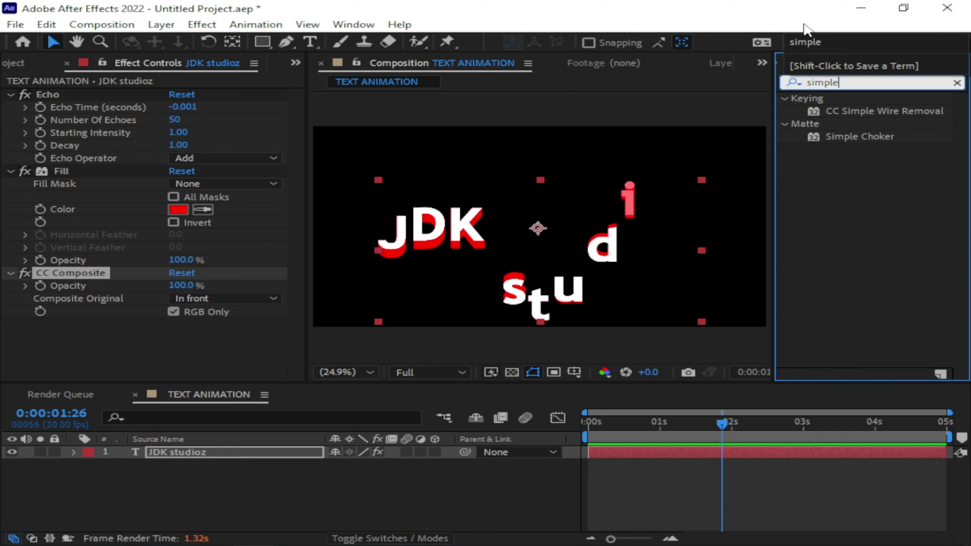
pyautogui.click(829, 142)
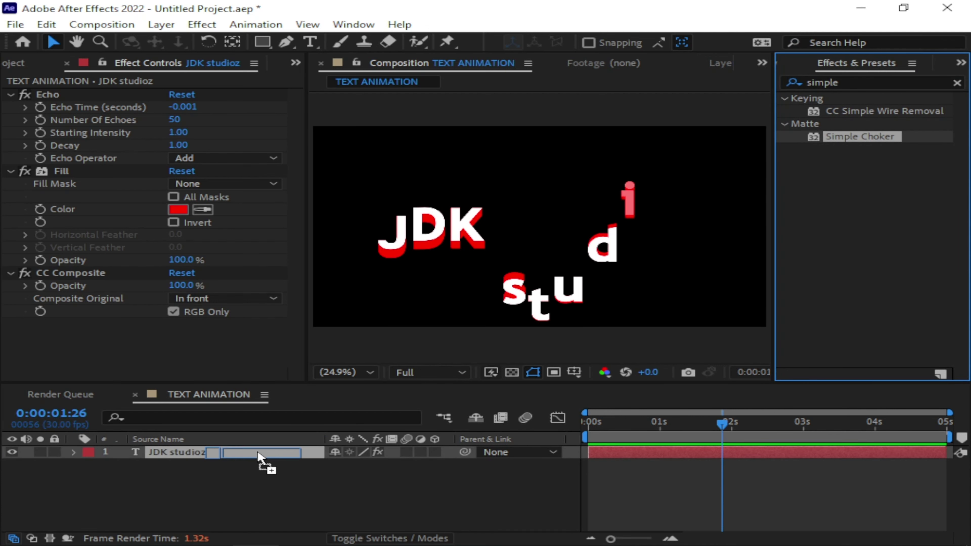
pyautogui.moveTo(885, 142); pyautogui.dragTo(271, 458)
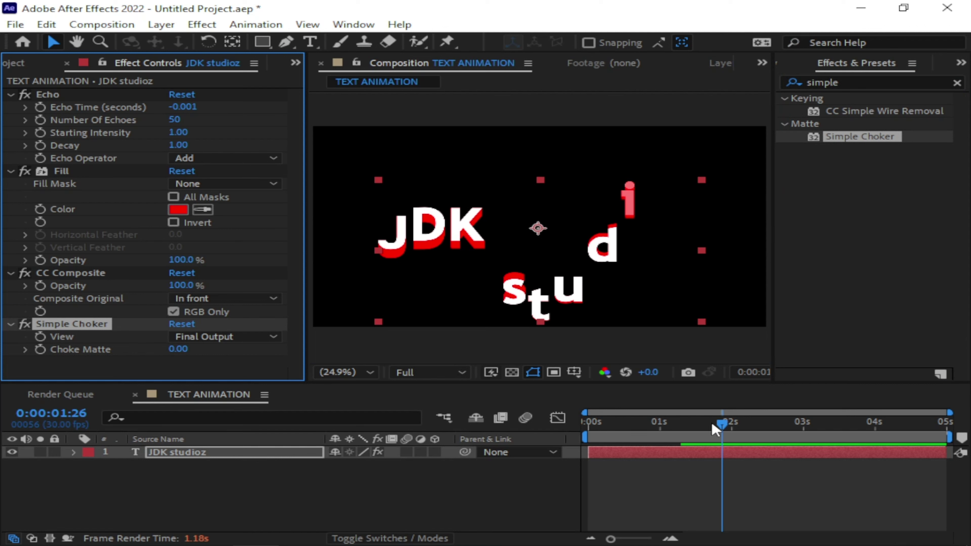
pyautogui.click(288, 454)
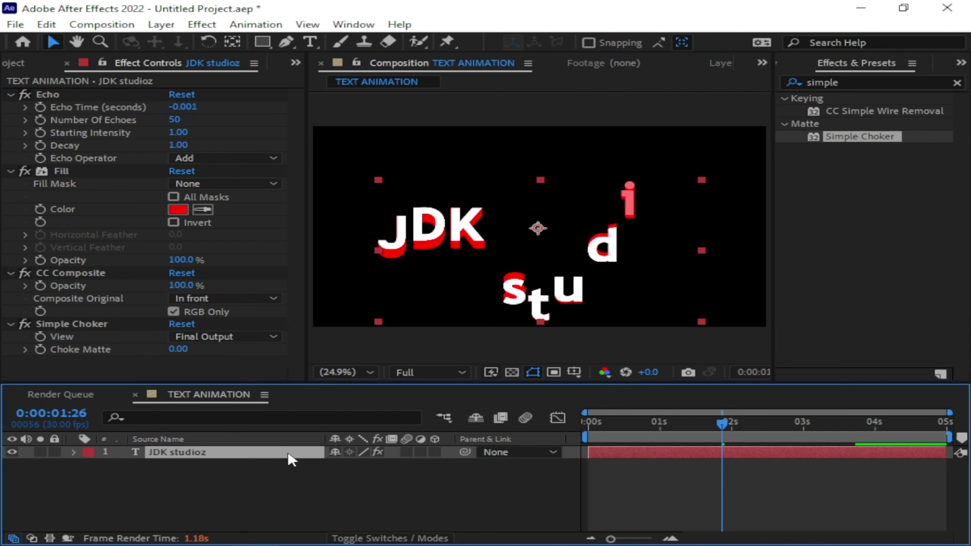
# Duplicate the layer as JDK studioz 2, shift it slightly later, and re-enable its Fill
pyautogui.hotkey('ctrl', 'd')
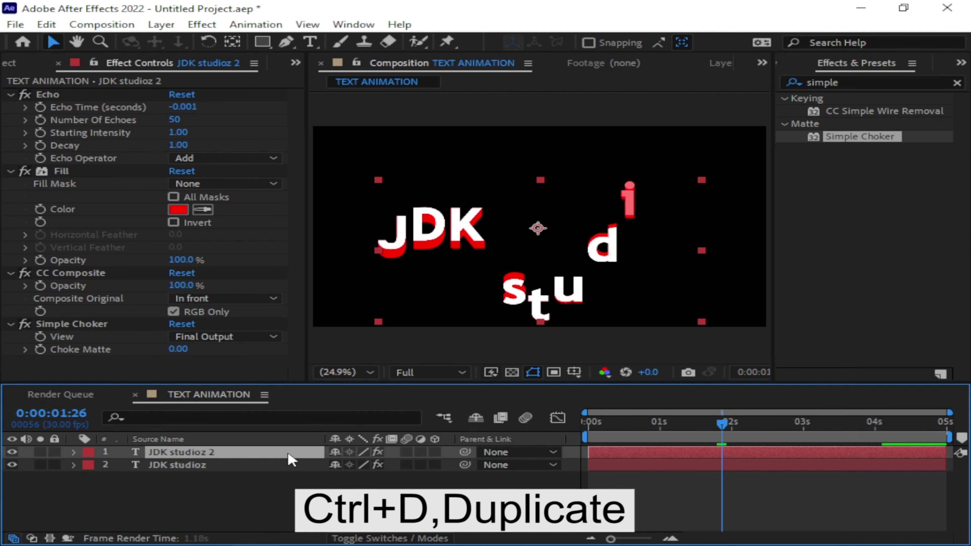
pyautogui.moveTo(614, 450); pyautogui.dragTo(612, 450)
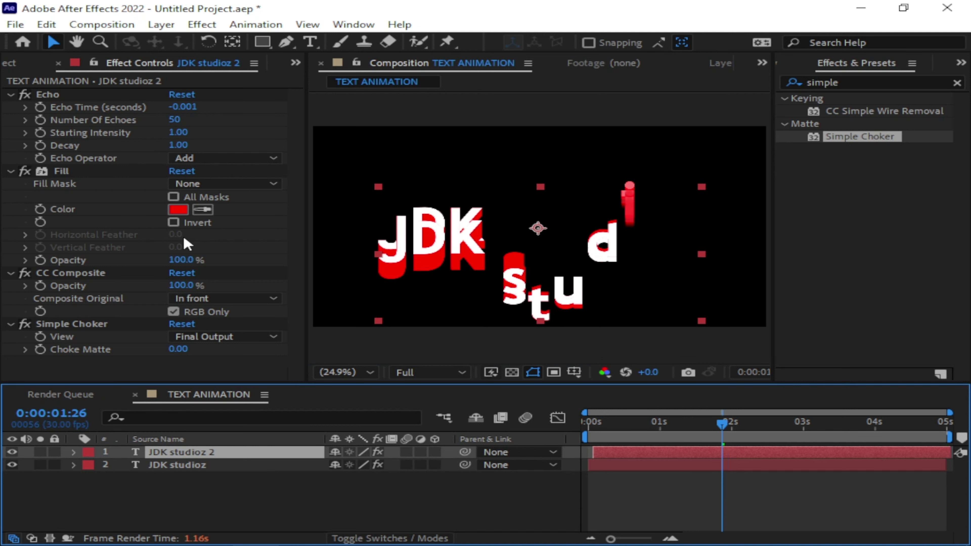
pyautogui.click(58, 172)
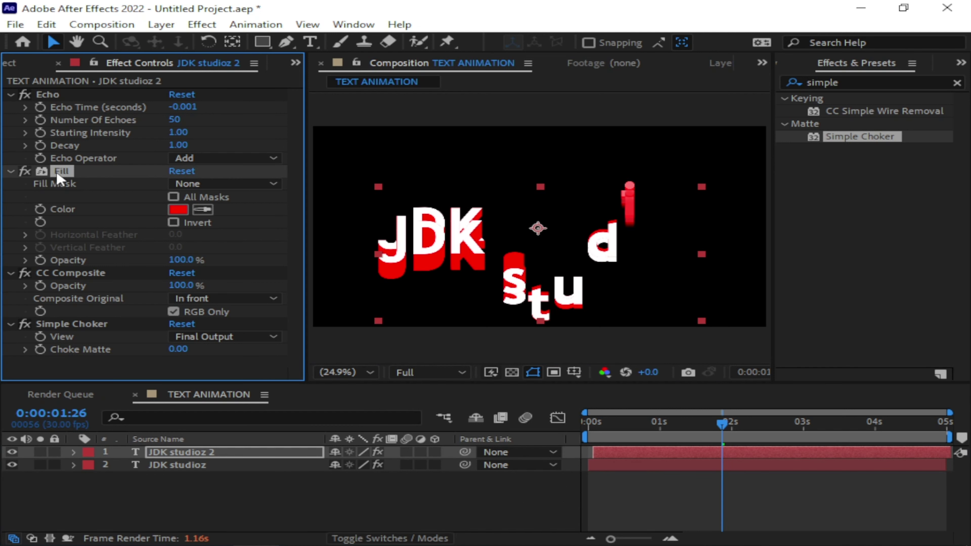
pyautogui.click(25, 171)
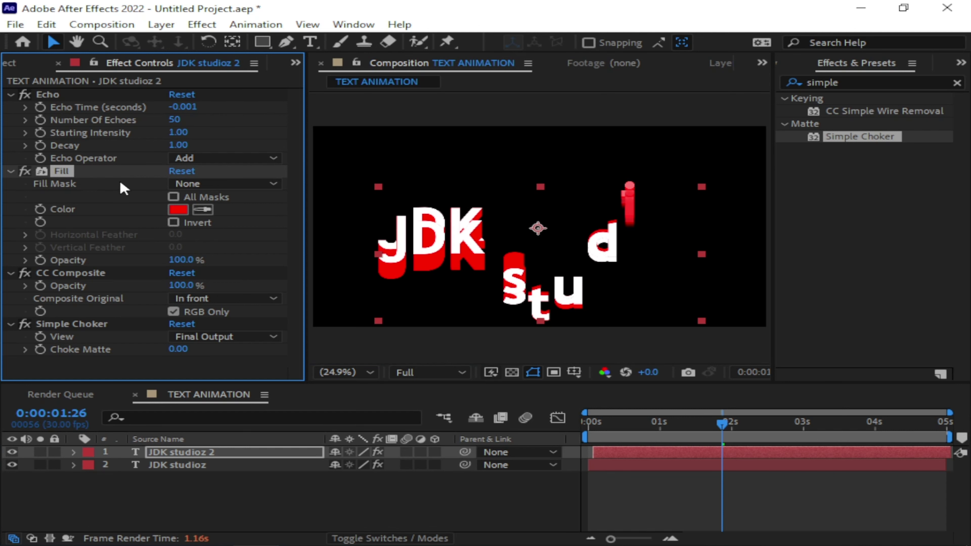
# Change the copy's Fill colour to yellow (FFE400) and rewind to the first frame
pyautogui.click(178, 211)
pyautogui.click(527, 409)
pyautogui.moveTo(488, 230); pyautogui.dragTo(472, 321)
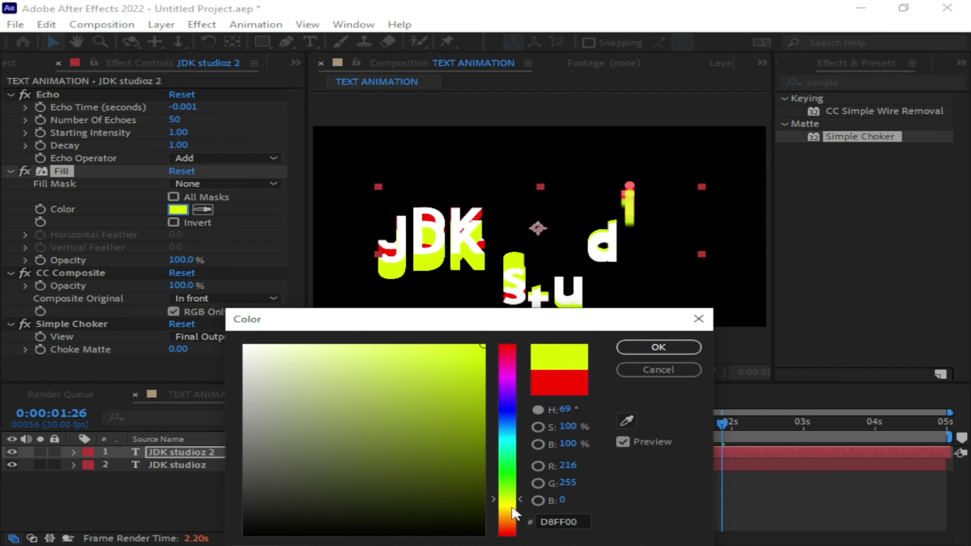
pyautogui.click(513, 508)
pyautogui.click(649, 347)
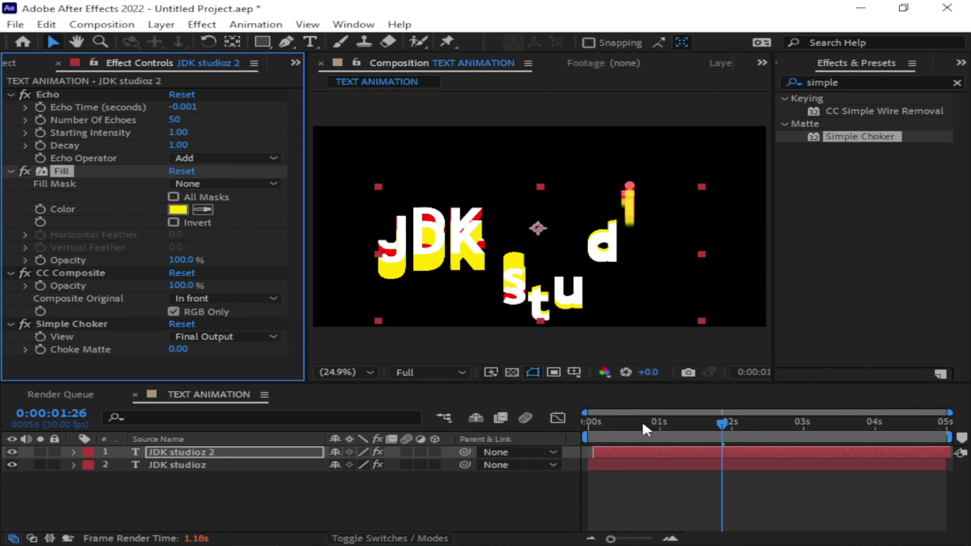
pyautogui.moveTo(724, 428); pyautogui.dragTo(585, 430)
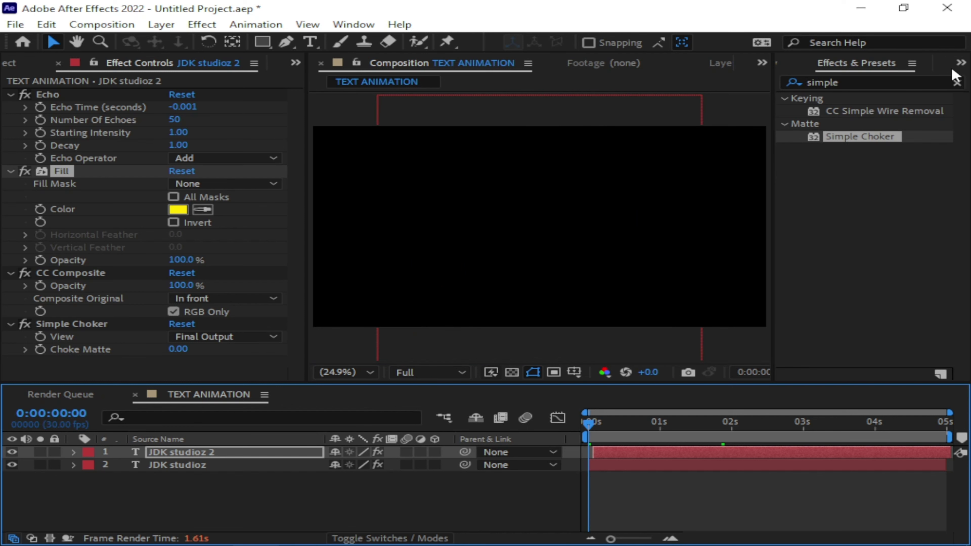
# Bring up the preview settings, play the animation, then stop and rewind to the start
pyautogui.click(961, 63)
pyautogui.click(899, 98)
pyautogui.press('space')
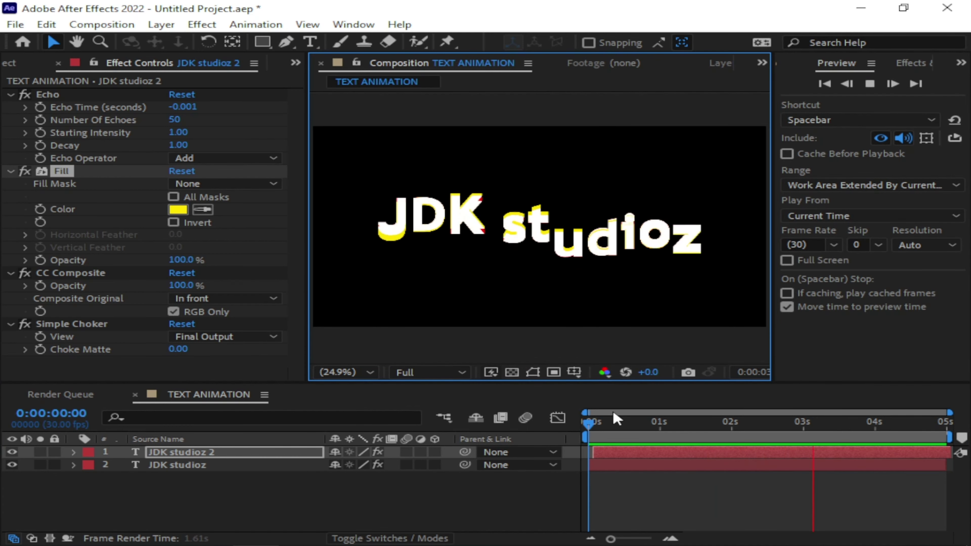
pyautogui.click(891, 81)
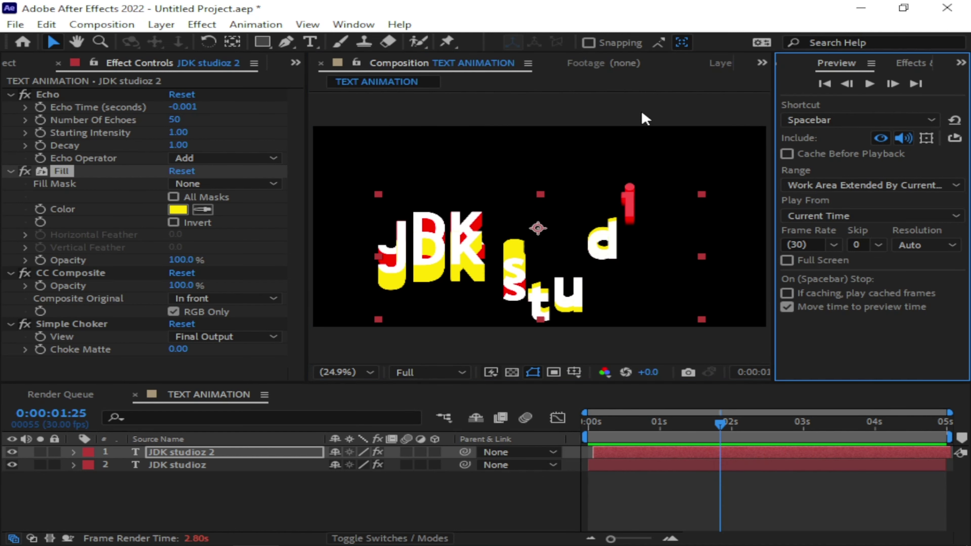
pyautogui.click(831, 88)
pyautogui.click(378, 69)
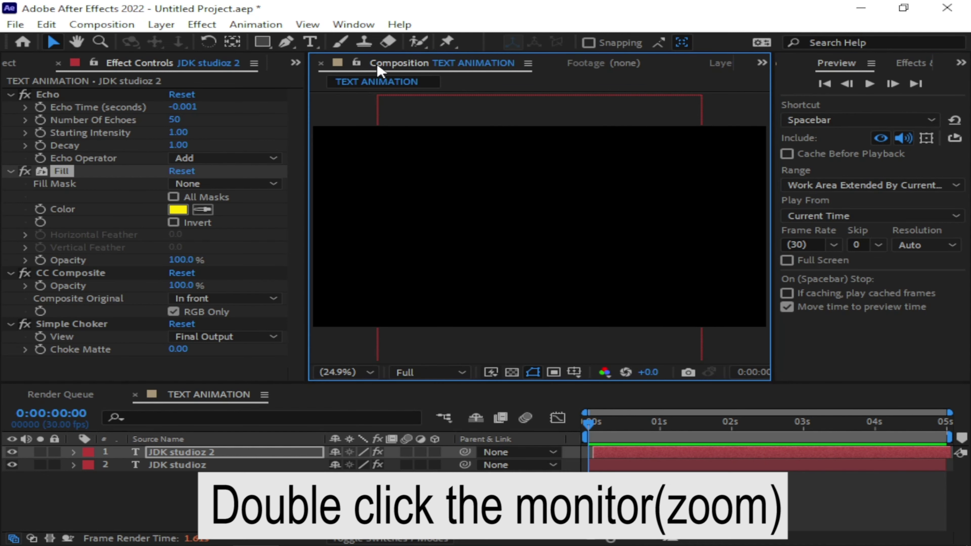
# Replay the animation in a maximized viewer, then restore the normal panel layout and play again
pyautogui.doubleClick(427, 67)
pyautogui.press('space')
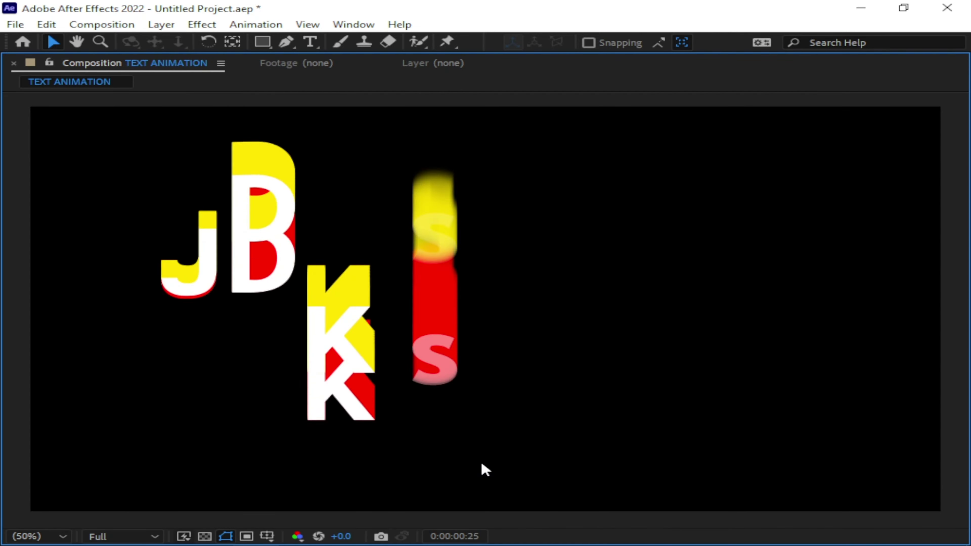
pyautogui.press('space')
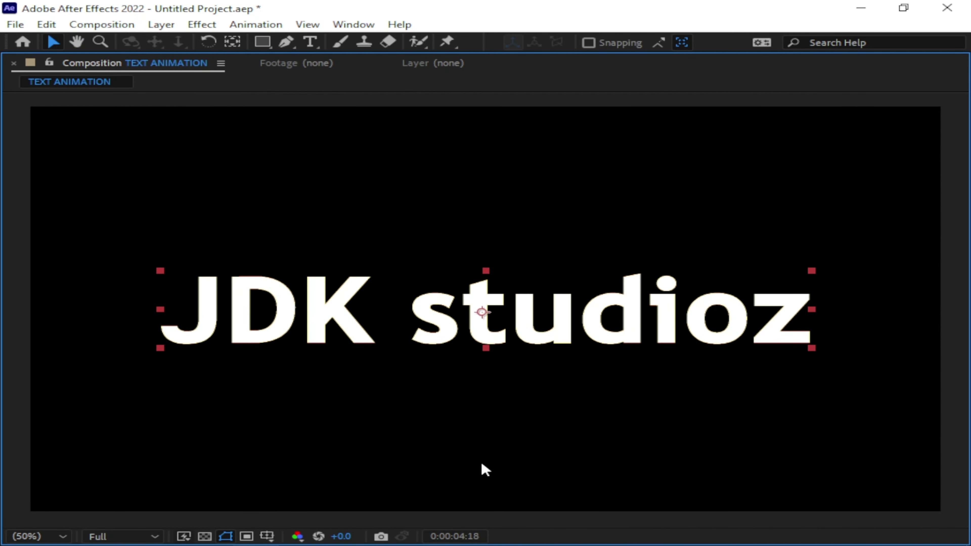
pyautogui.press('`')
pyautogui.press('space')
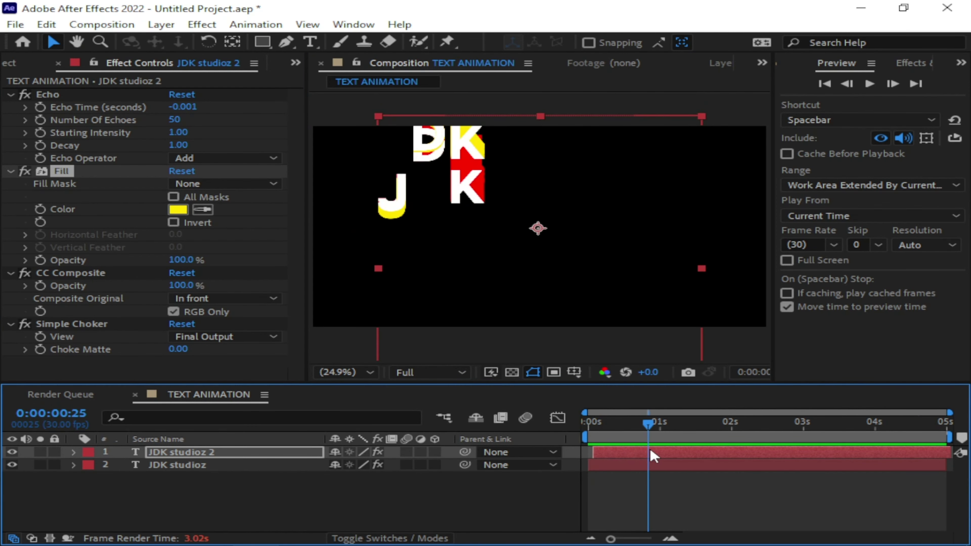
# Set Random Seed to 10 in the original JDK studioz layer's Wiggly Selector 1
pyautogui.click(72, 463)
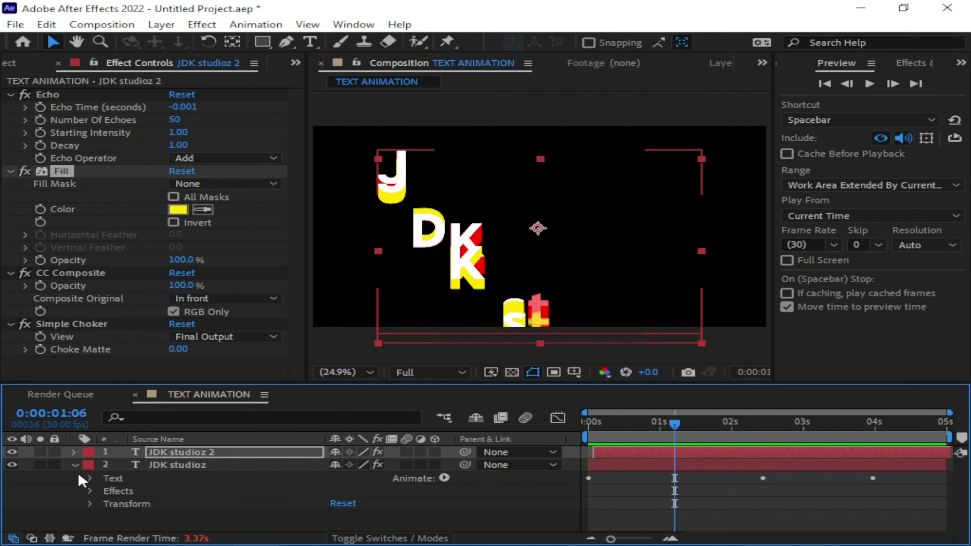
pyautogui.click(91, 478)
pyautogui.scroll(-1, 92, 503)
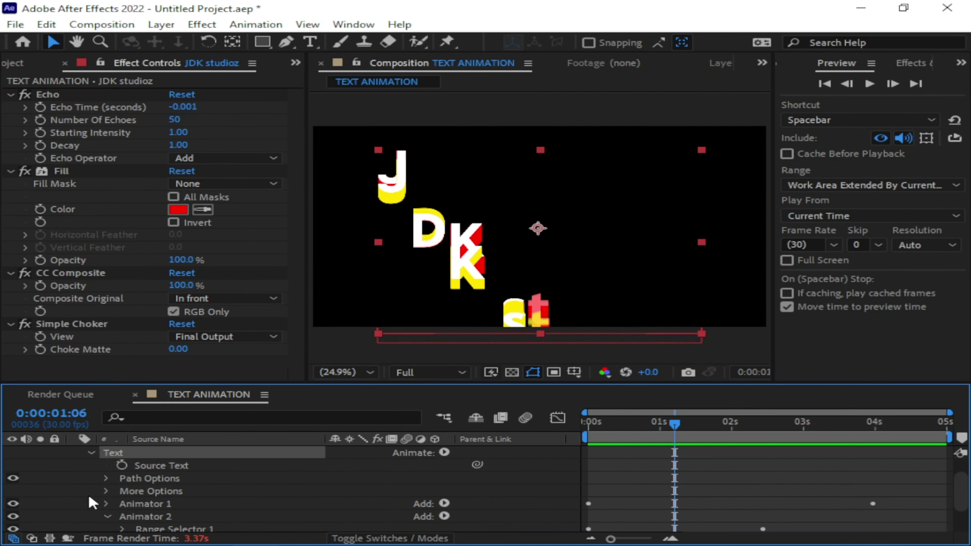
pyautogui.click(126, 504)
pyautogui.click(106, 504)
pyautogui.scroll(-5, 195, 497)
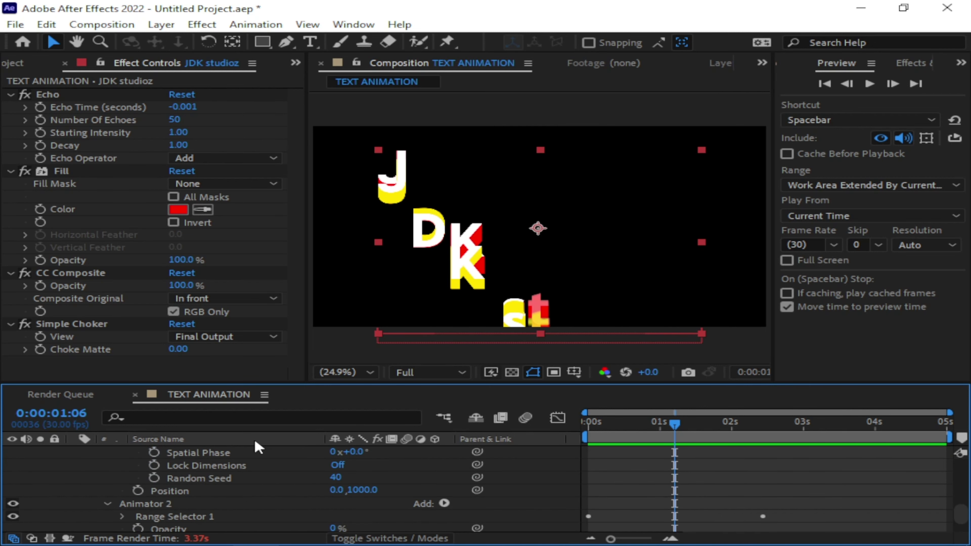
pyautogui.moveTo(358, 384); pyautogui.dragTo(348, 312)
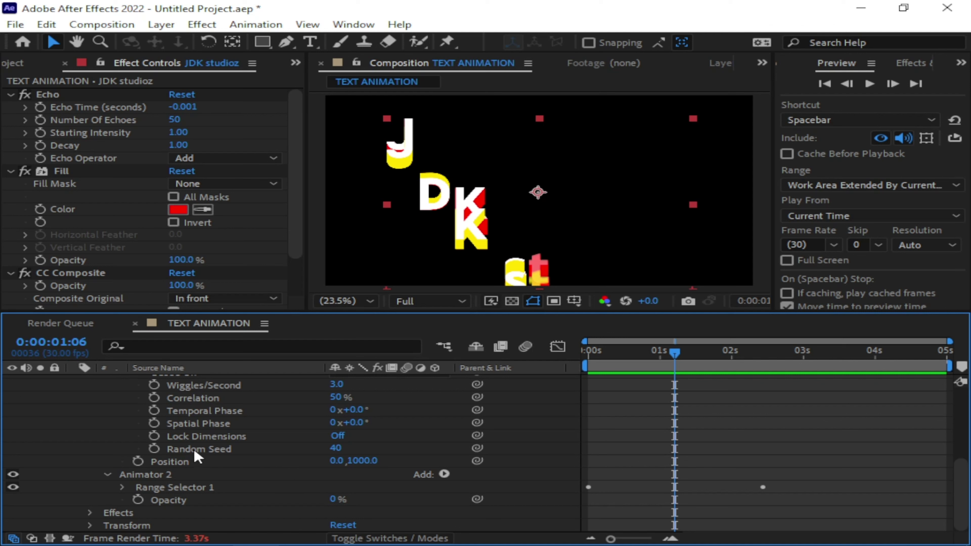
pyautogui.click(229, 450)
pyautogui.scroll(1, 188, 465)
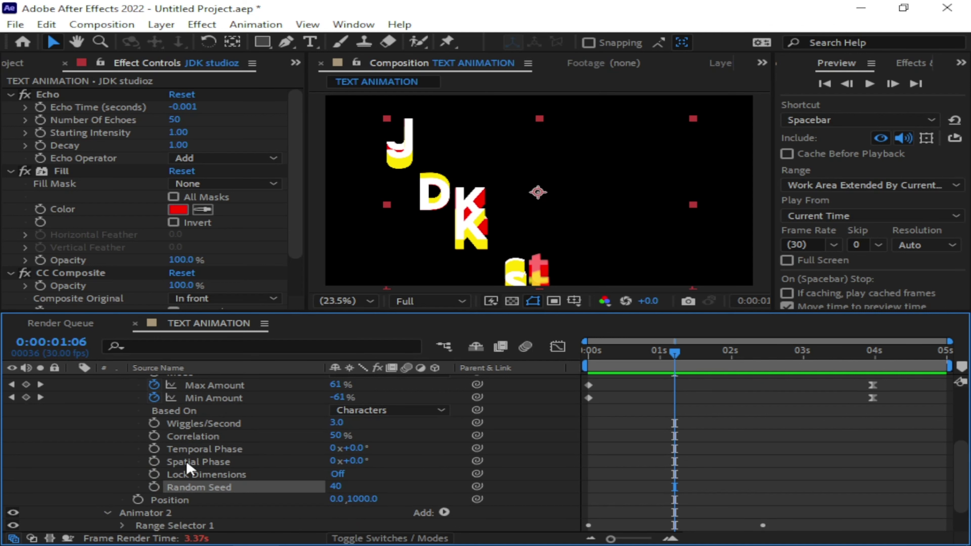
pyautogui.scroll(1, 189, 465)
pyautogui.scroll(-1, 255, 501)
pyautogui.click(337, 488)
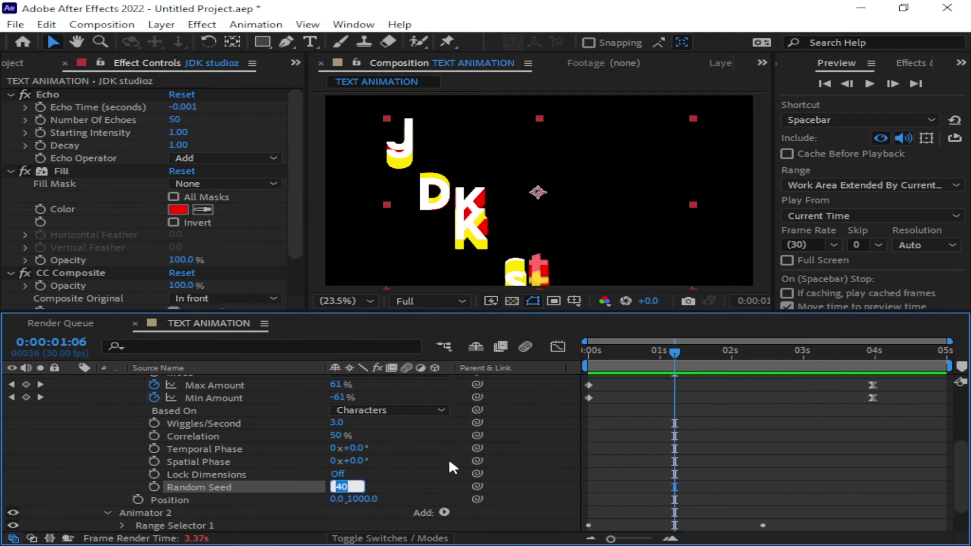
pyautogui.write('10')
pyautogui.scroll(3, 430, 467)
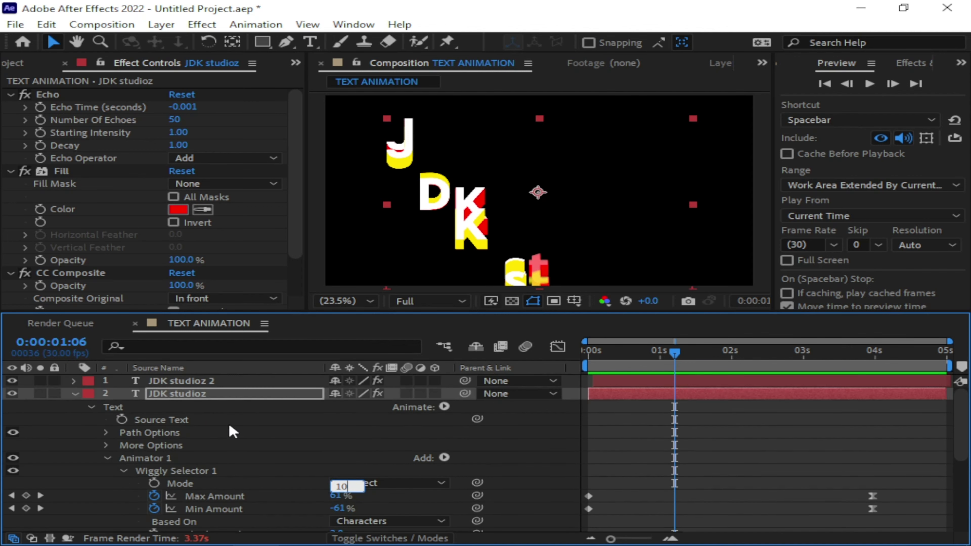
# Set Random Seed to 10 in JDK studioz 2's Wiggly Selector 1, then rewind to 0
pyautogui.click(75, 381)
pyautogui.click(90, 395)
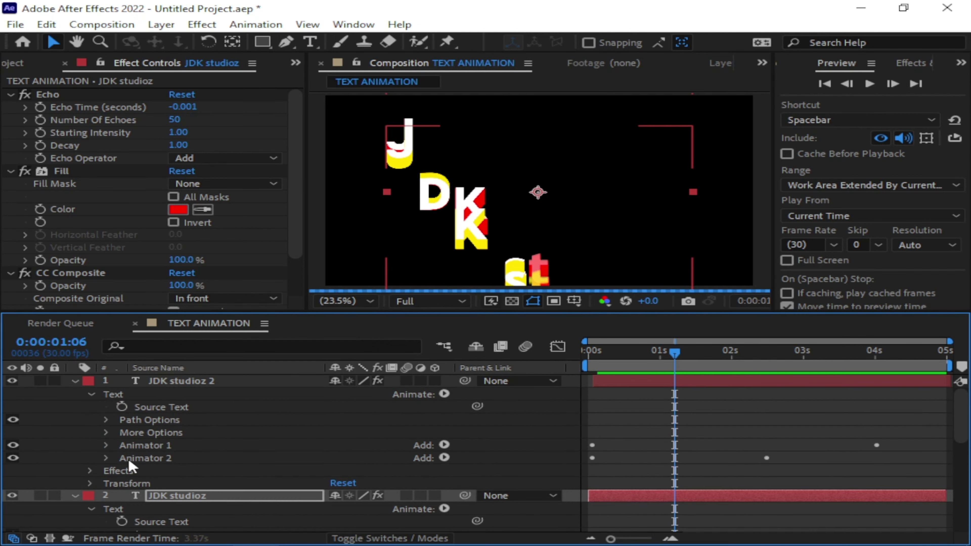
pyautogui.click(147, 445)
pyautogui.click(108, 446)
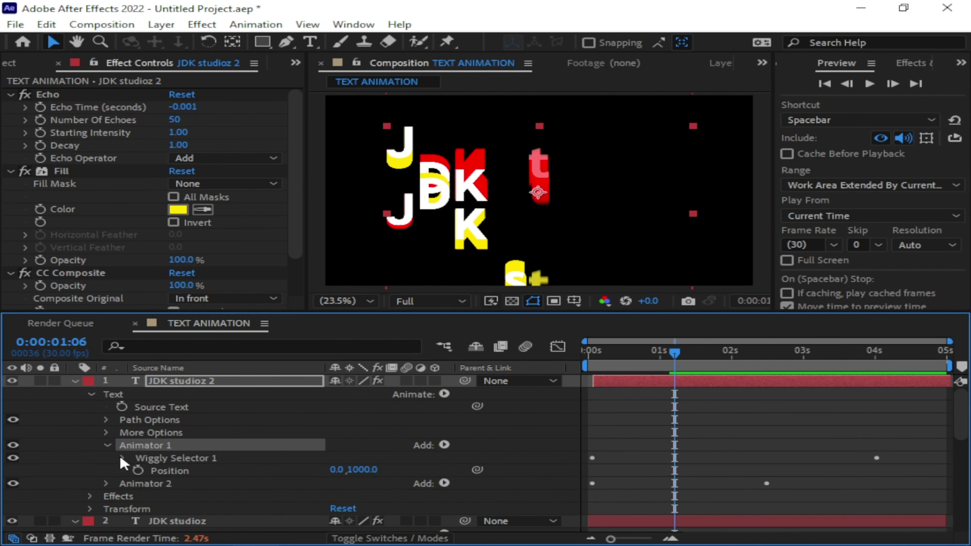
pyautogui.click(122, 458)
pyautogui.scroll(-3, 176, 468)
pyautogui.scroll(-2, 194, 475)
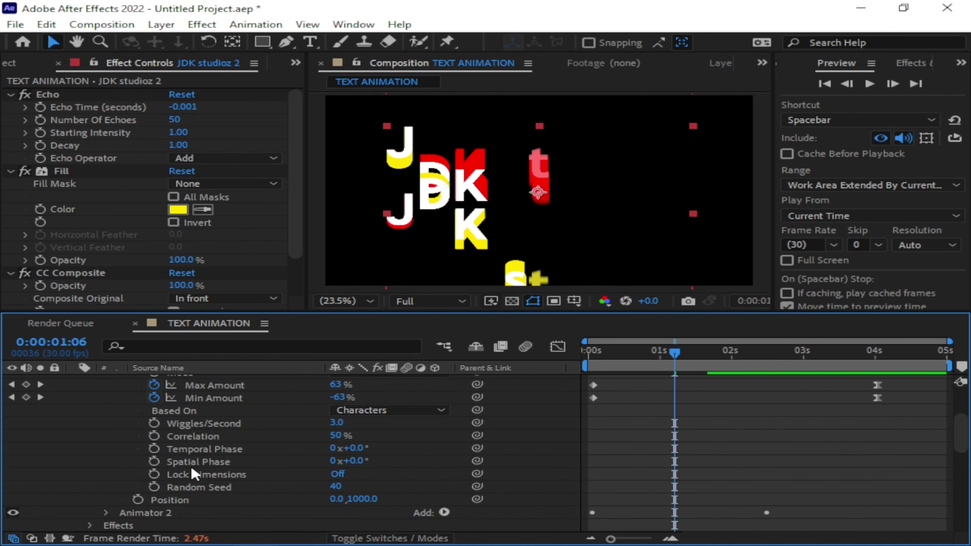
pyautogui.click(335, 488)
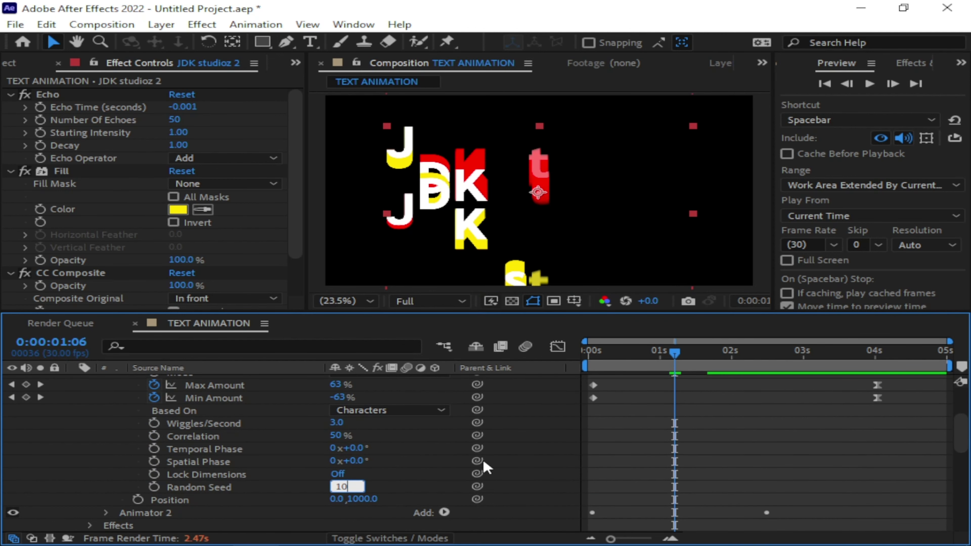
pyautogui.moveTo(673, 352); pyautogui.dragTo(585, 352)
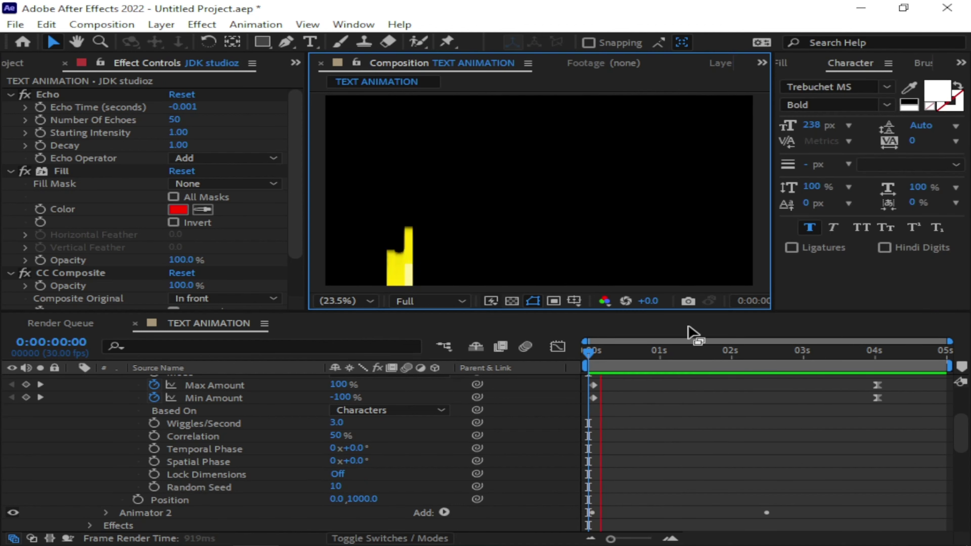
pyautogui.doubleClick(418, 65)
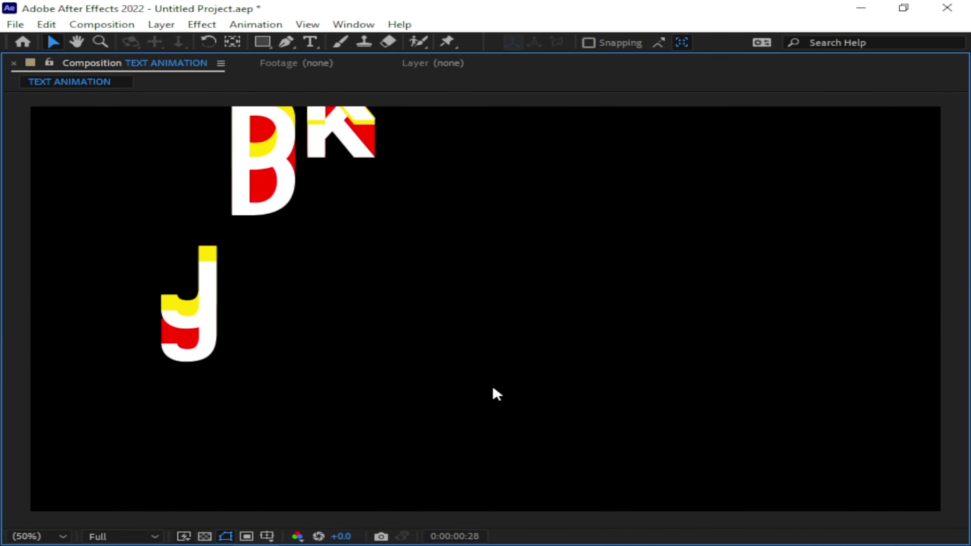
pyautogui.press('`')
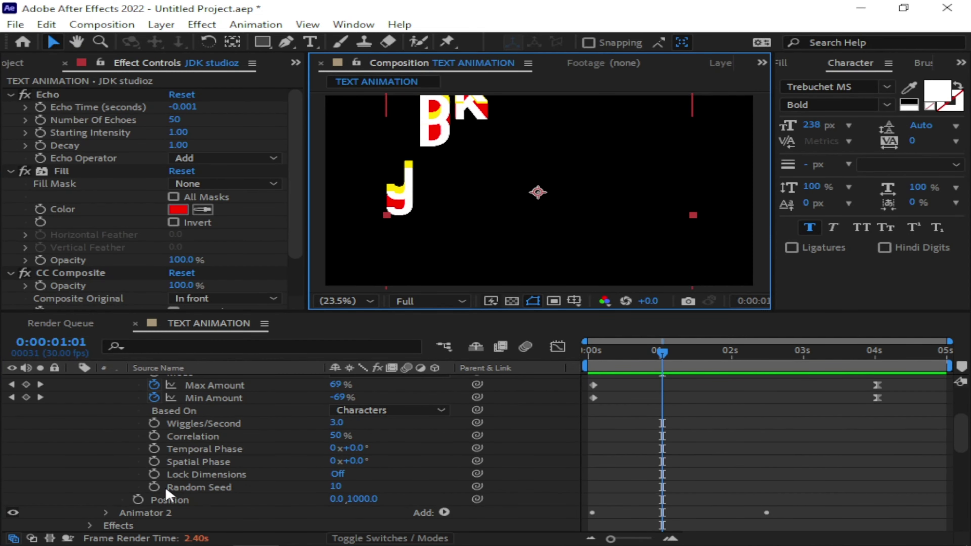
# Change JDK studioz 2's Wiggly Selector 1 Random Seed to 0
pyautogui.click(159, 489)
pyautogui.click(336, 487)
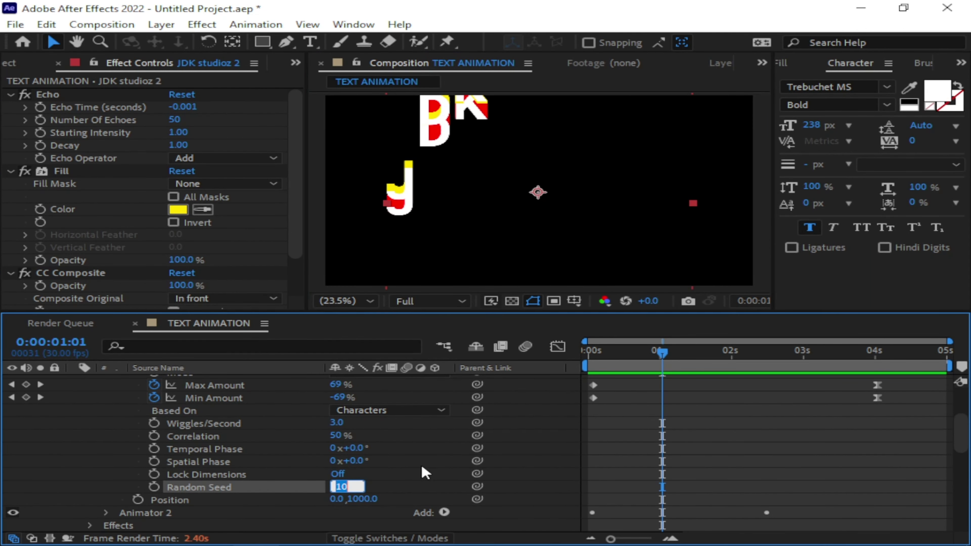
pyautogui.write('0')
pyautogui.hotkey('shift', 'Tab')
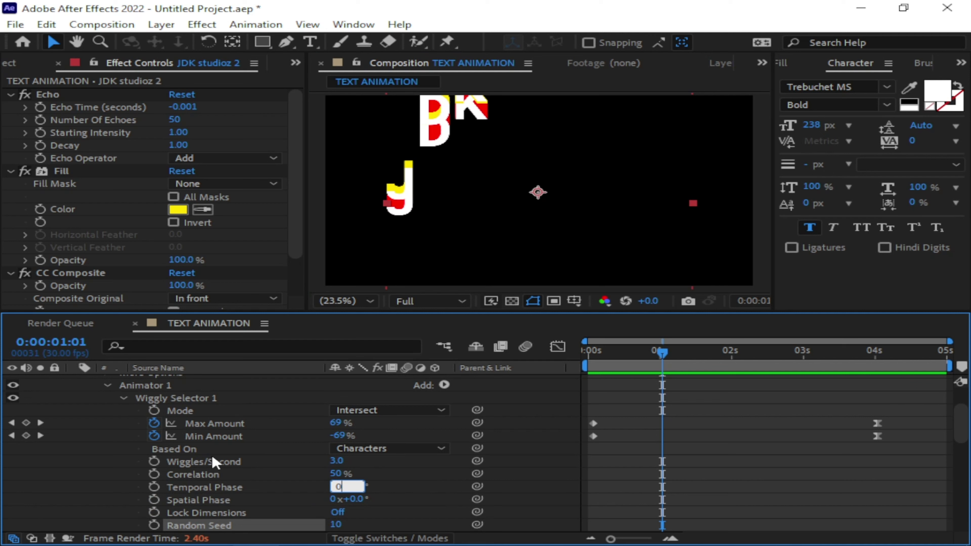
pyautogui.press('Tab')
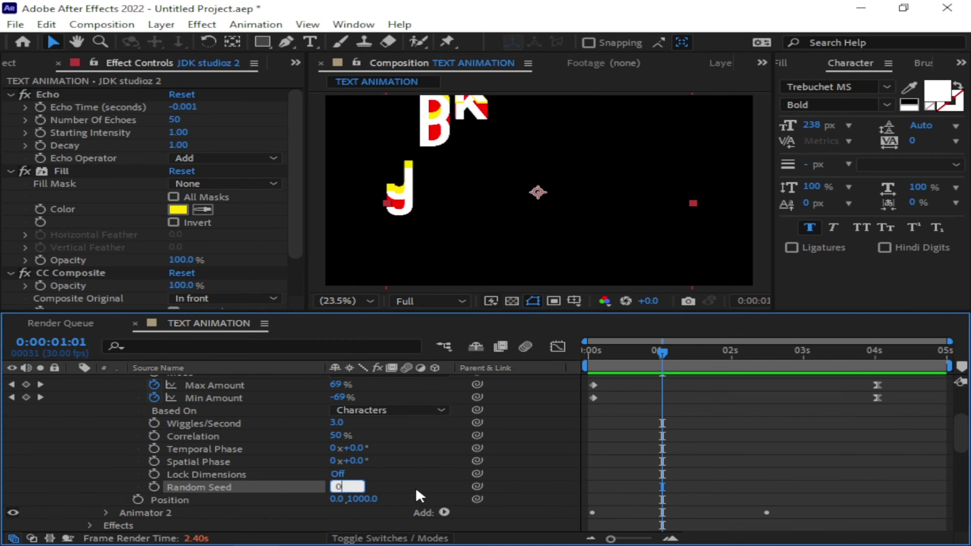
pyautogui.press('Tab')
pyautogui.press('Tab')
pyautogui.press('Tab')
pyautogui.press('Tab')
pyautogui.press('Tab')
pyautogui.press('Tab')
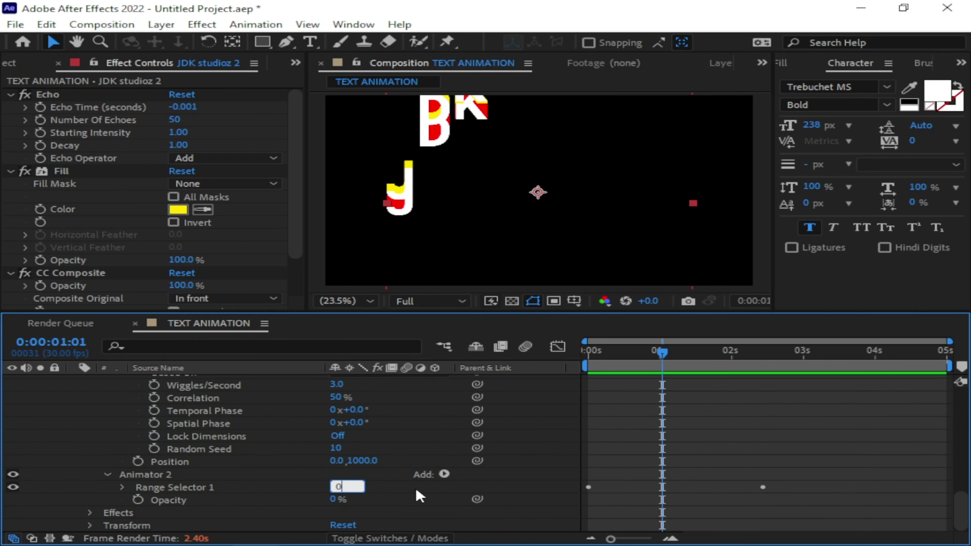
pyautogui.click(212, 451)
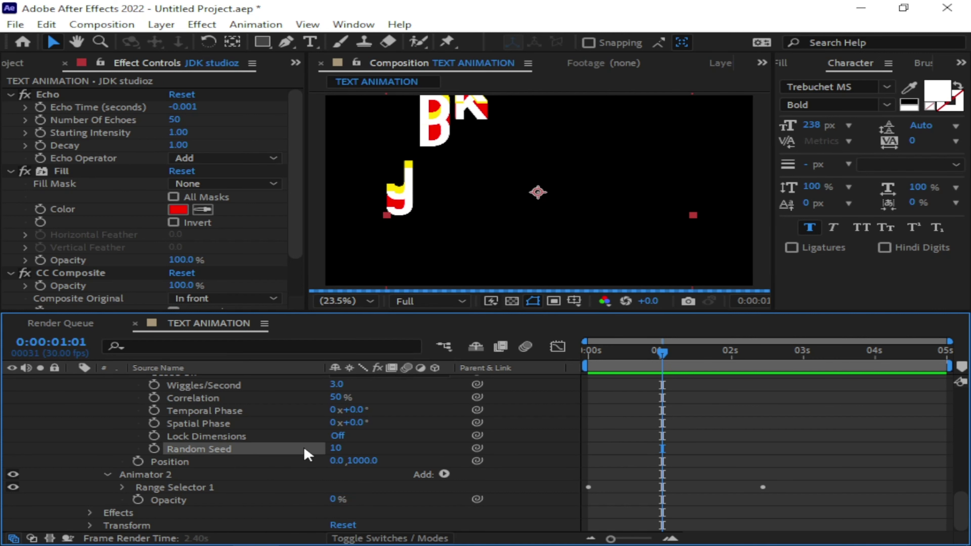
pyautogui.click(338, 449)
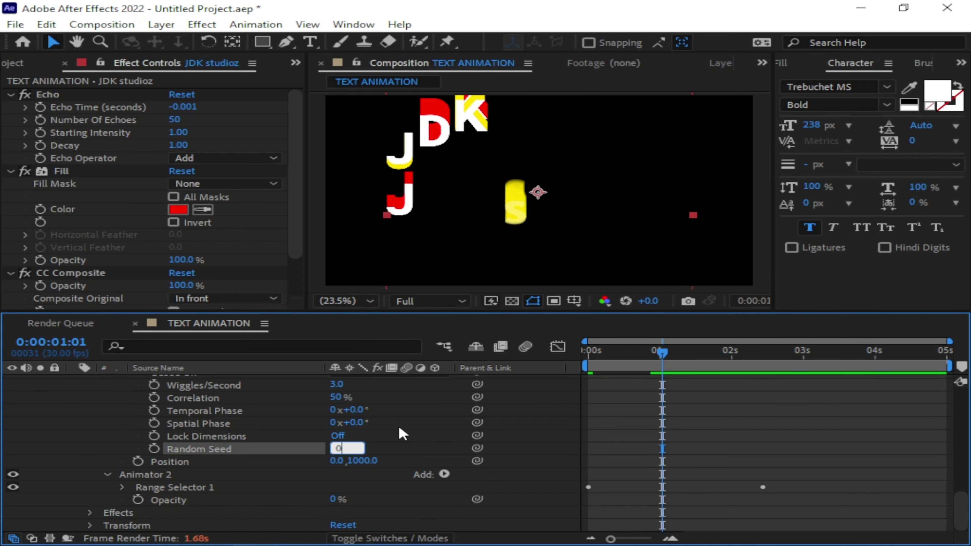
pyautogui.press('Tab')
pyautogui.hotkey('shift', 'Tab')
pyautogui.hotkey('shift', 'Tab')
pyautogui.press('Return')
pyautogui.press('Return')
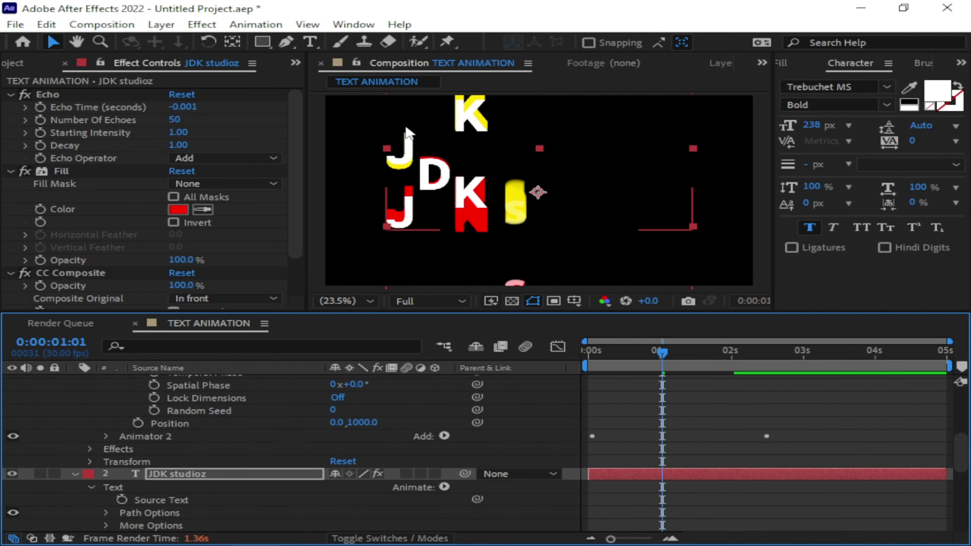
# Rewind to 0:00 and maximize the Composition panel for previewing
pyautogui.moveTo(663, 353); pyautogui.dragTo(588, 353)
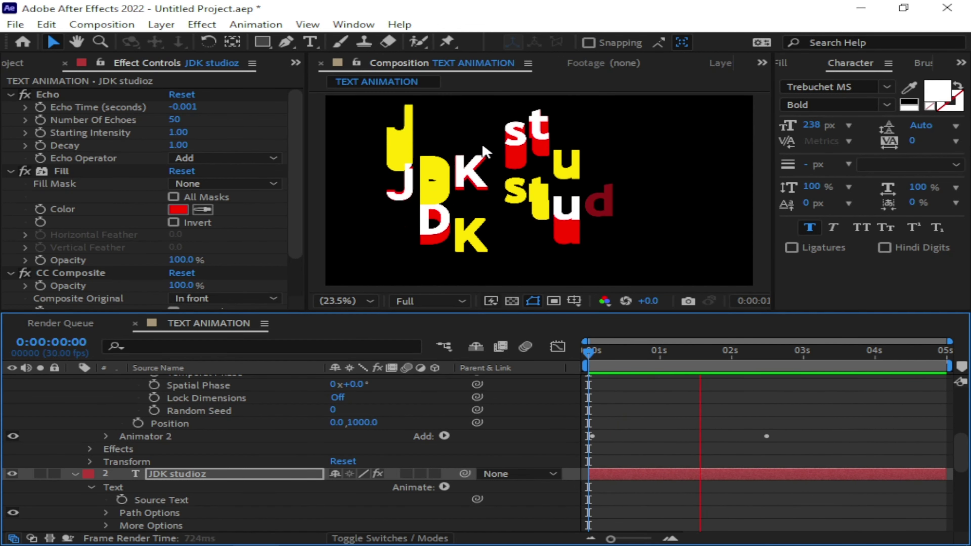
pyautogui.doubleClick(402, 62)
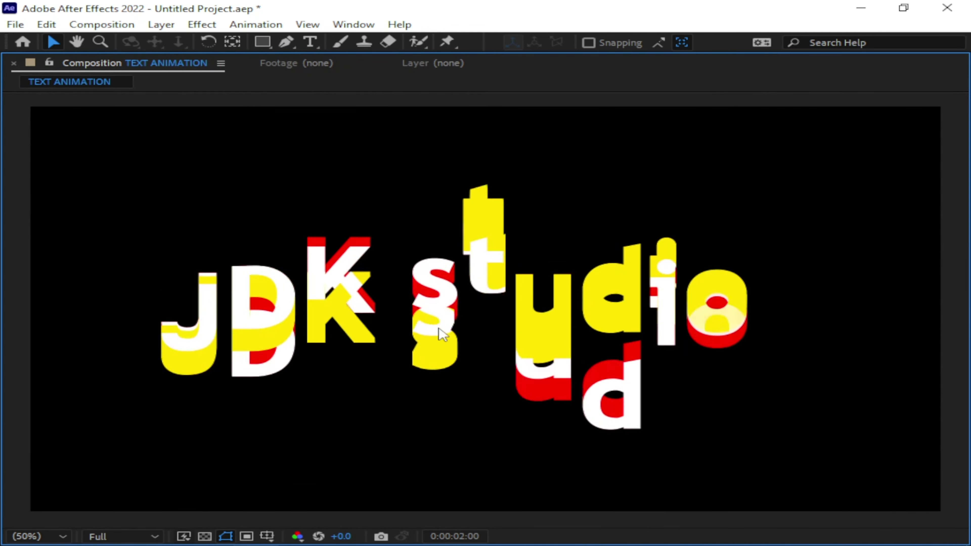